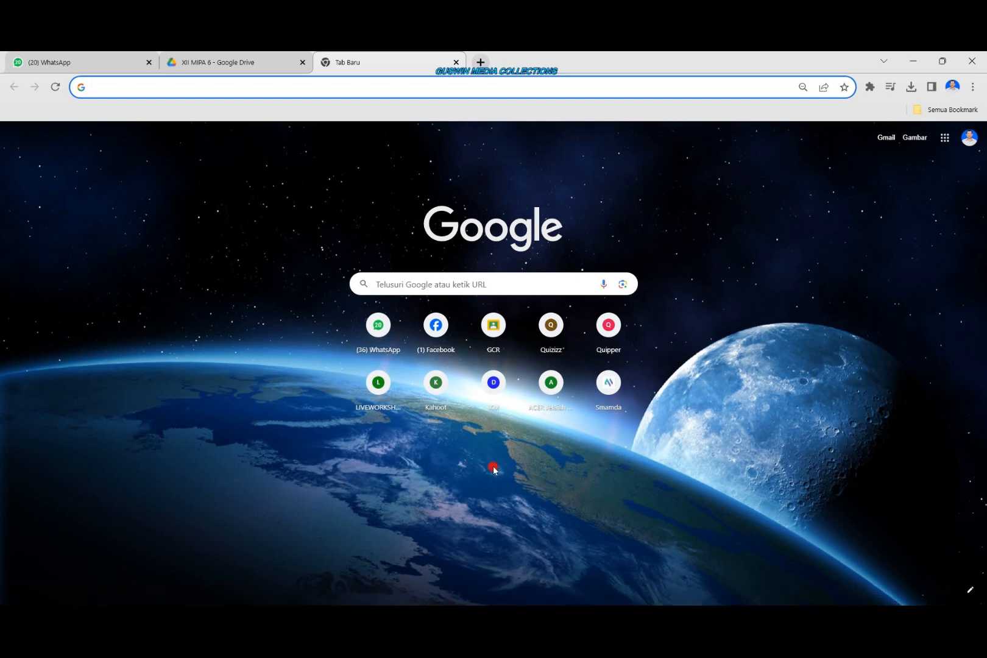
Open the Smamda site from the new tab page and go to its CBT quiz list
click(549, 458)
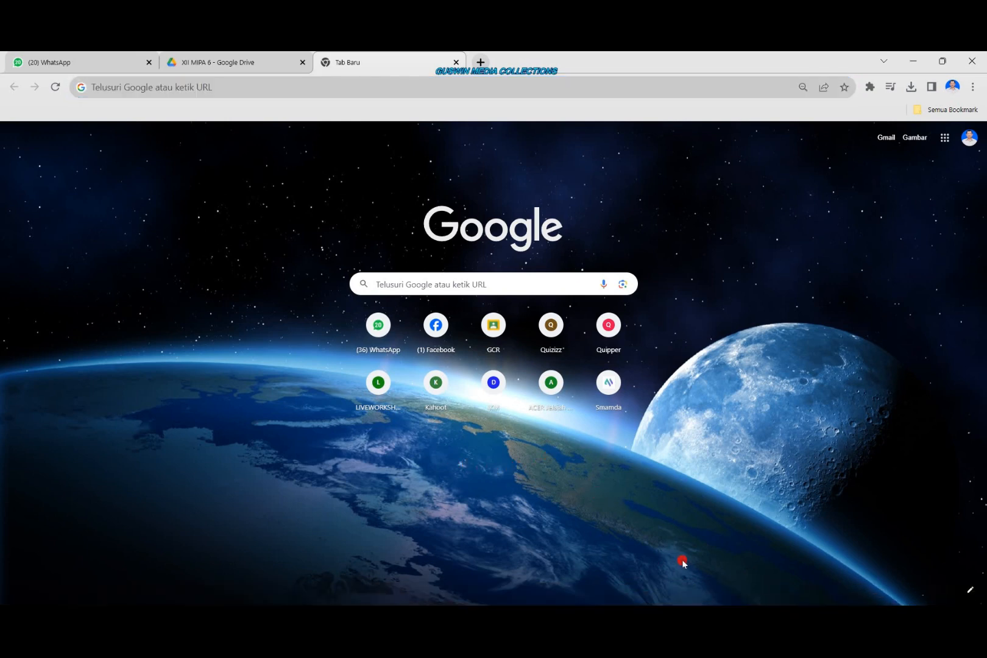
click(608, 382)
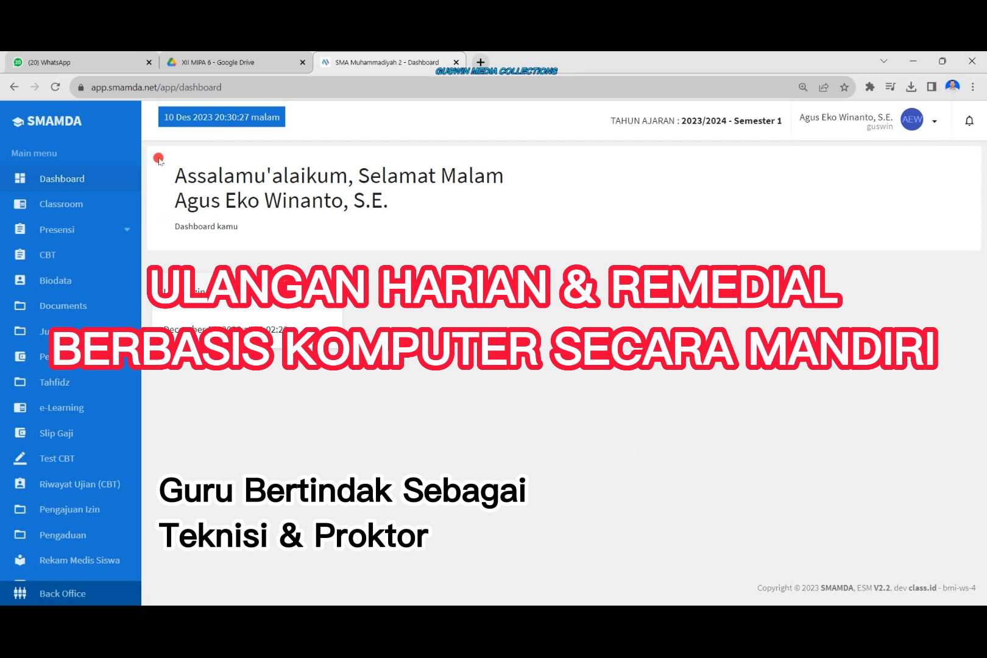
click(50, 255)
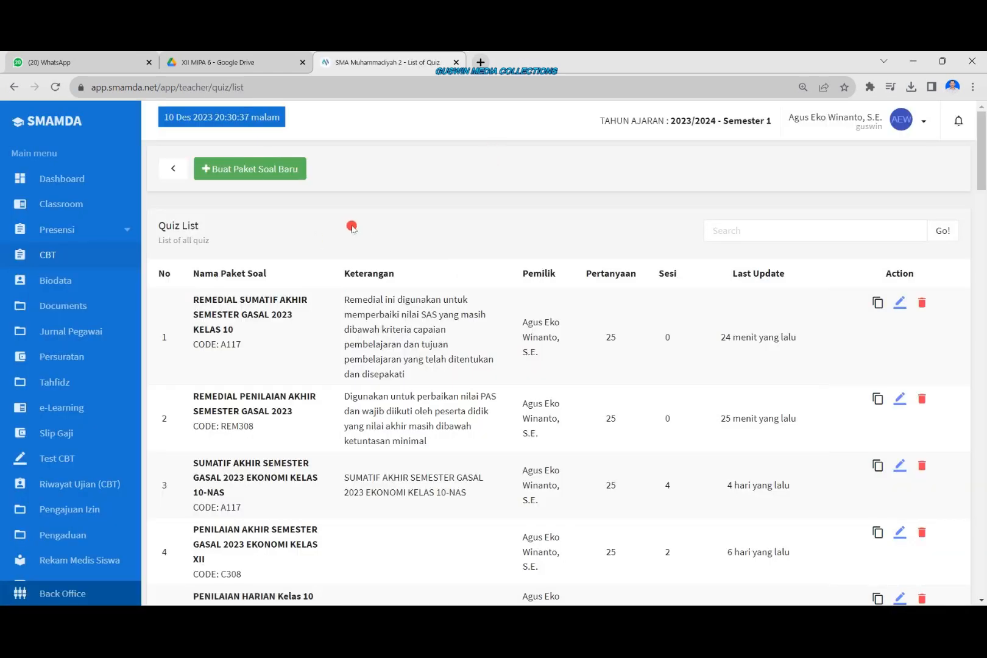
scroll(99, 258, down, 3)
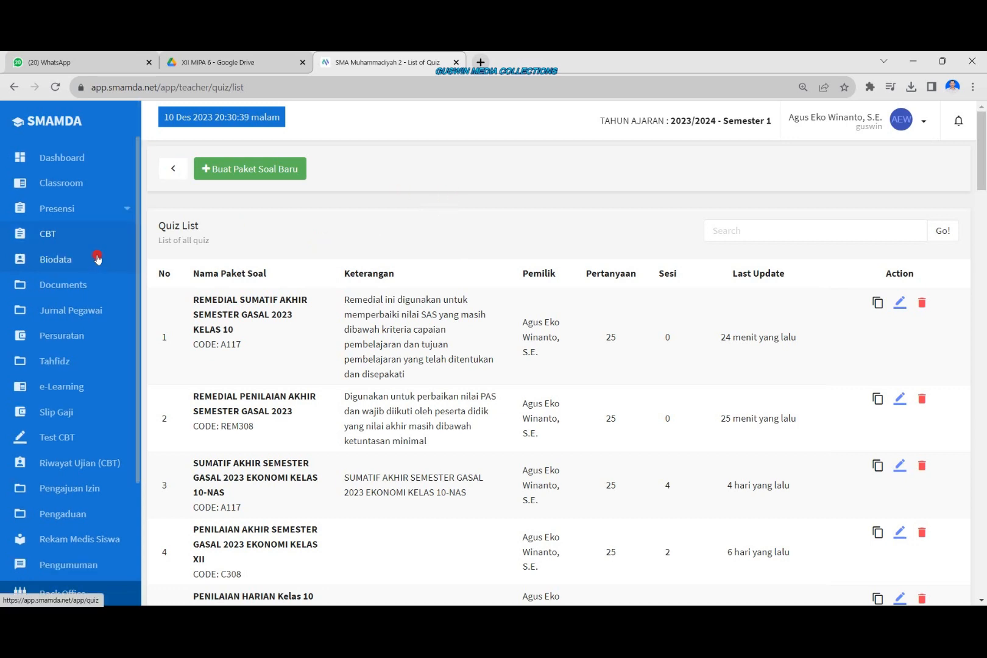
scroll(103, 308, up, 3)
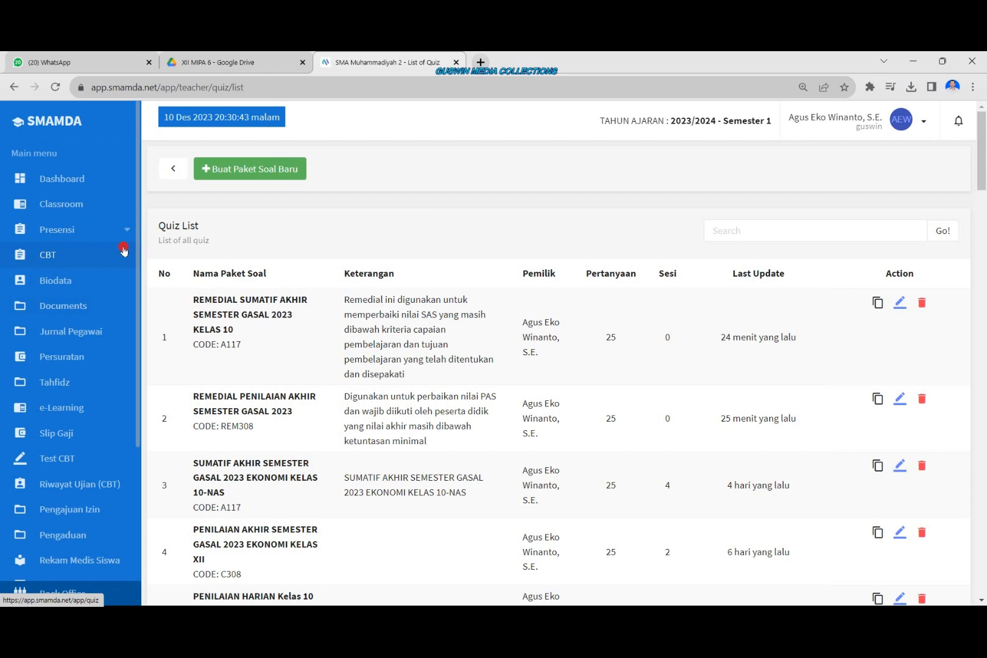
click(104, 260)
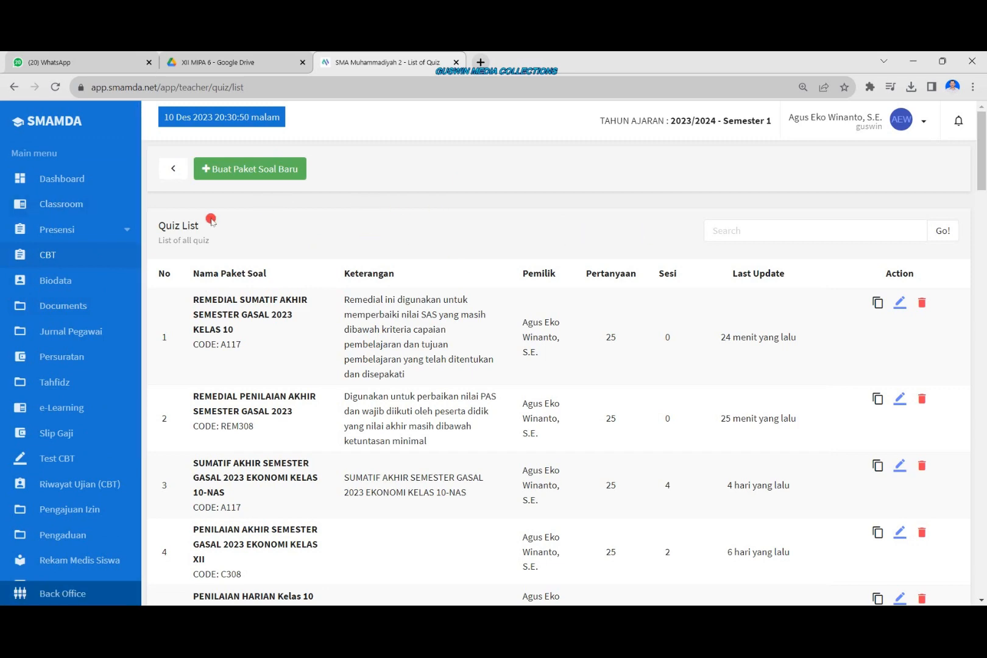
scroll(320, 222, down, 1)
scroll(228, 301, up, 1)
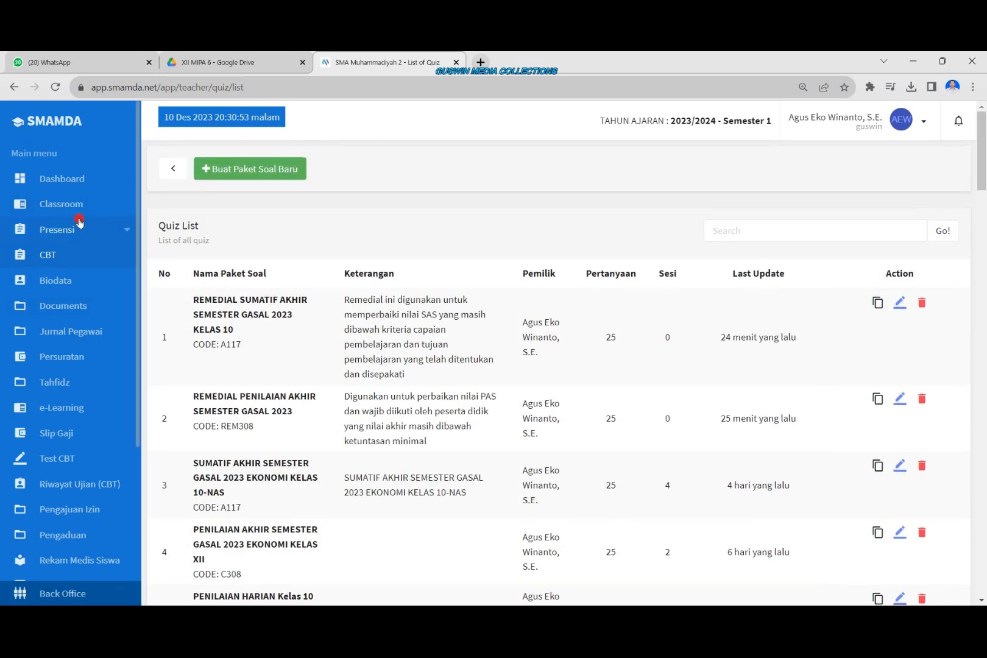
click(76, 255)
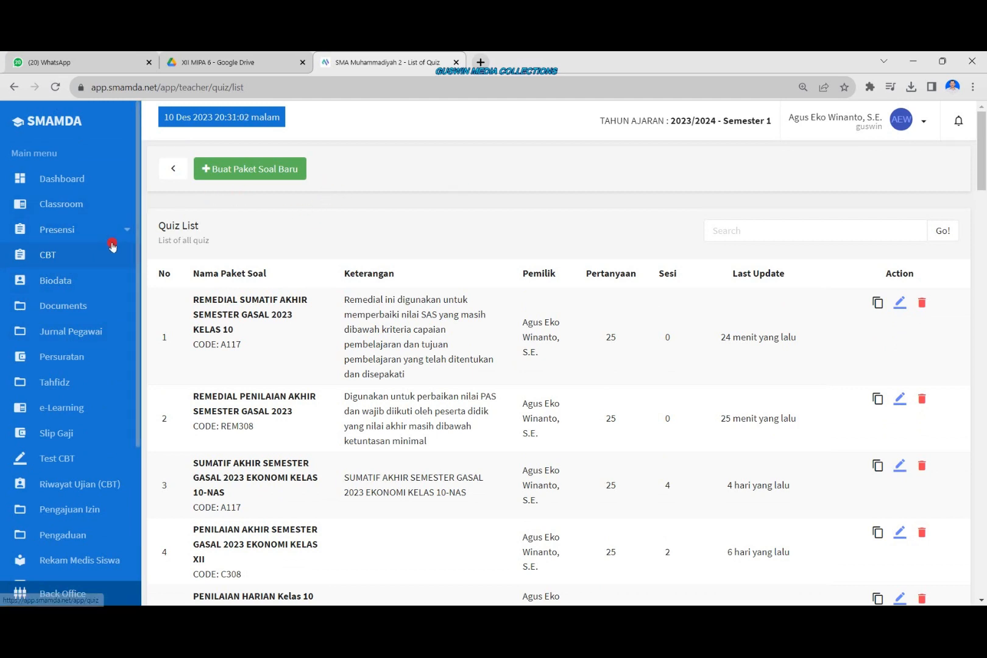
Review the existing question packages in the CBT quiz list, including their descriptions, question counts, sessions and update times
scroll(681, 308, down, 3)
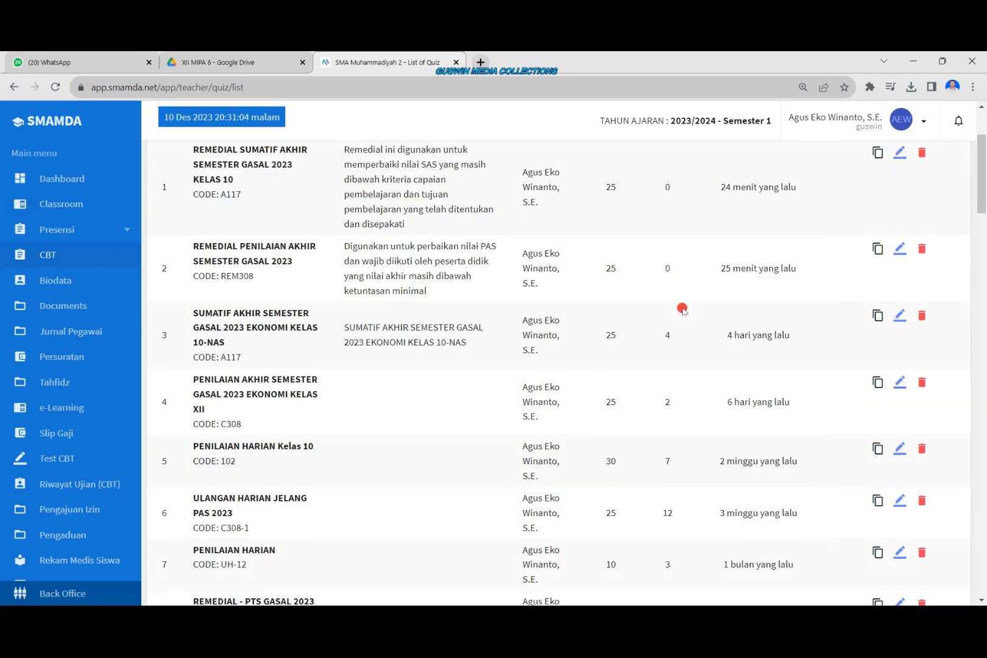
scroll(668, 297, up, 3)
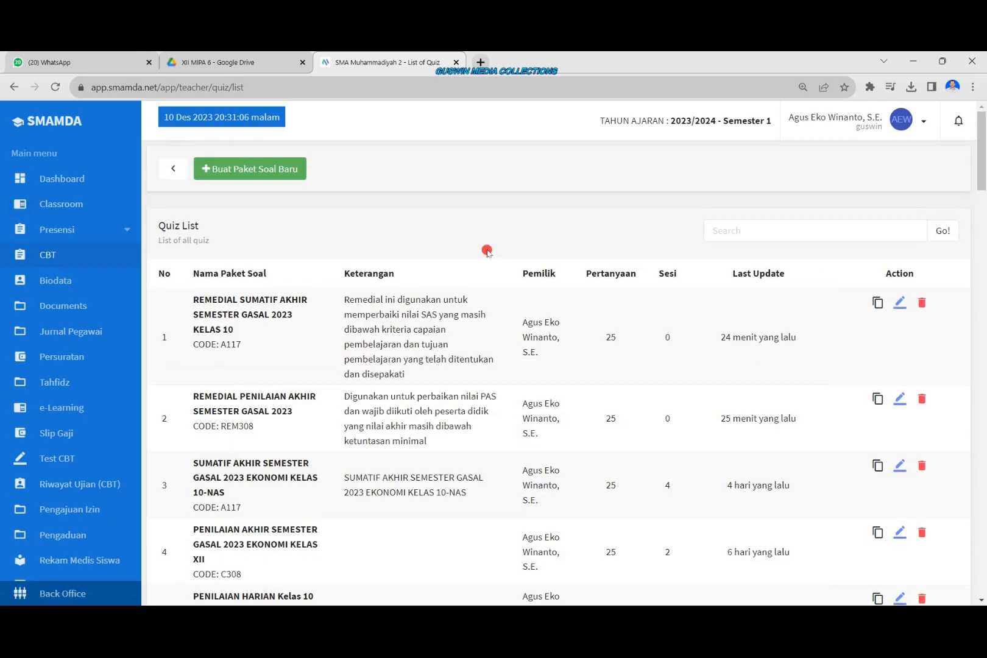
scroll(398, 302, down, 1)
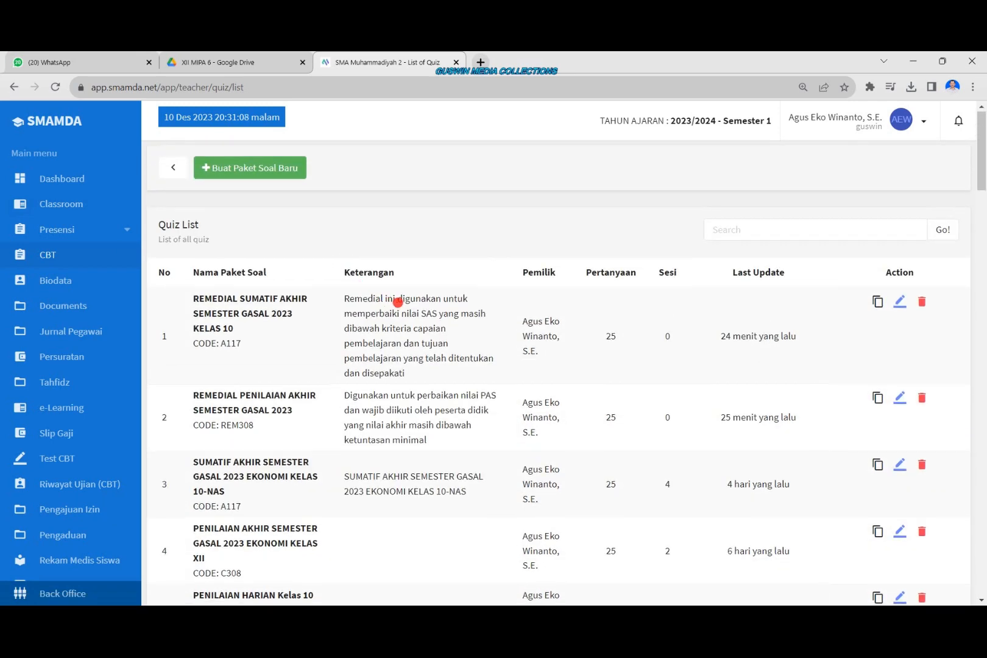
scroll(398, 302, down, 8)
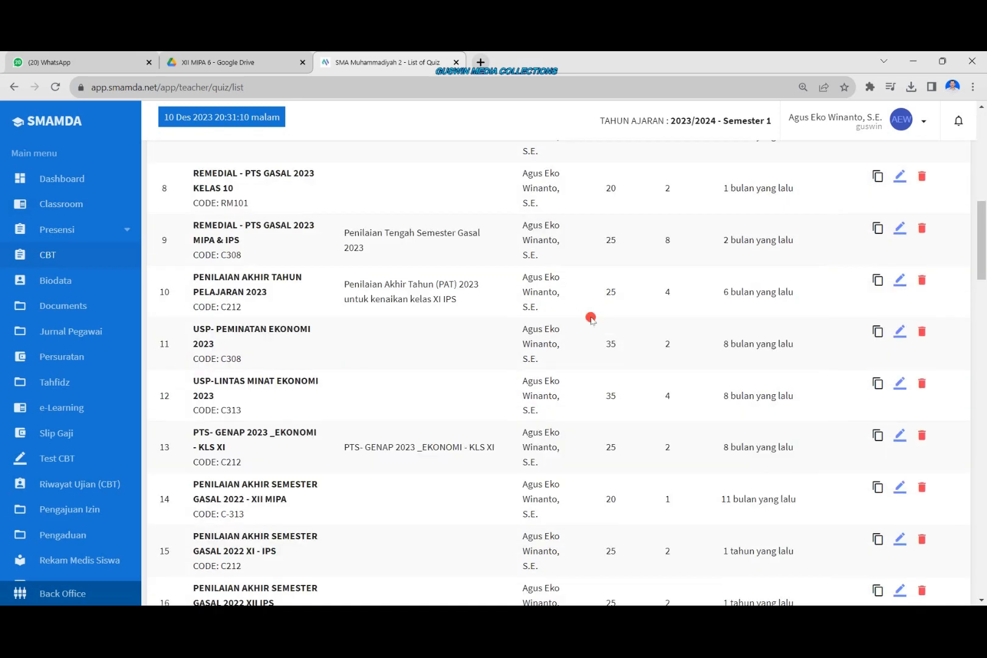
scroll(591, 317, down, 9)
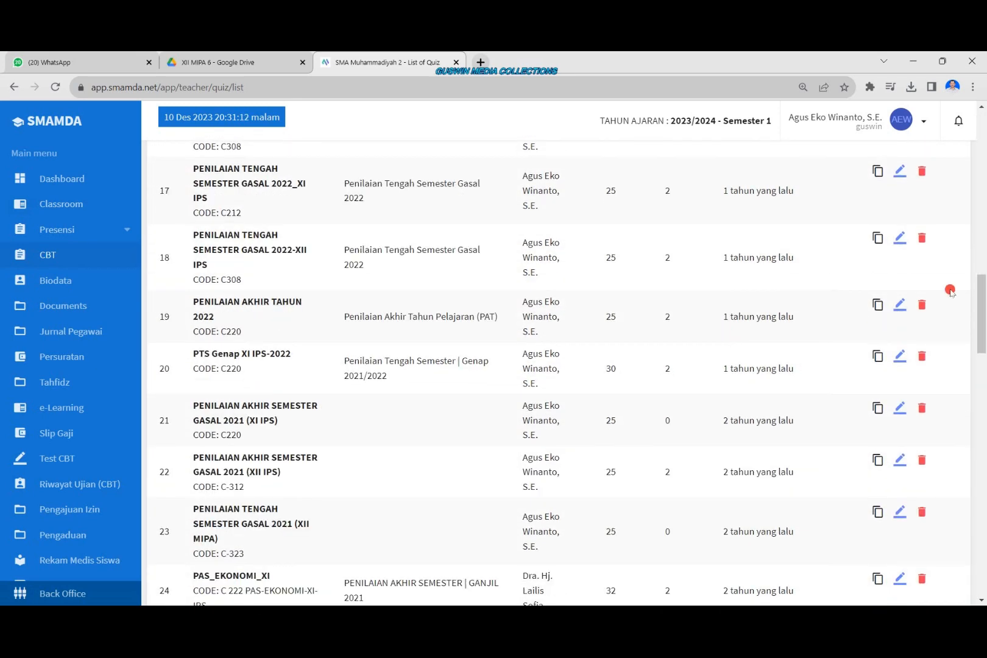
drag(983, 312, 952, 95)
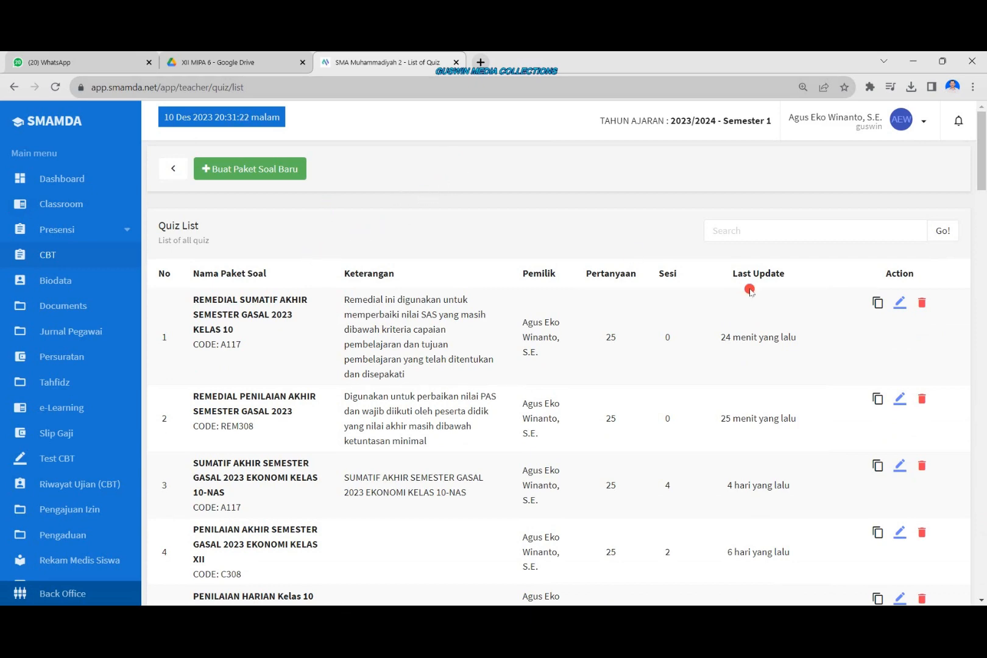
scroll(725, 332, down, 1)
scroll(725, 333, down, 1)
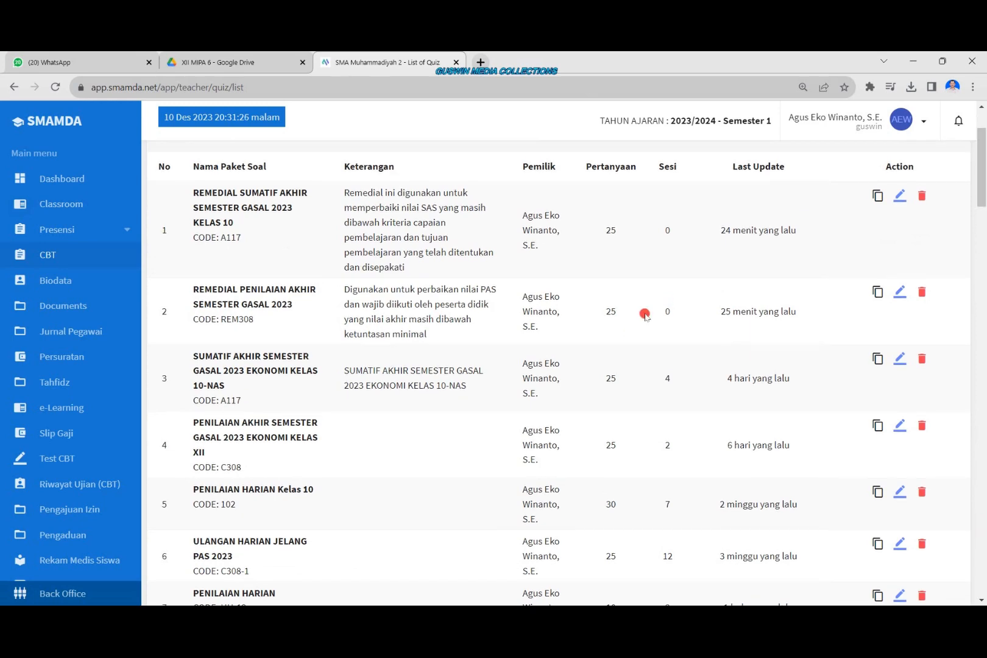
scroll(674, 343, up, 2)
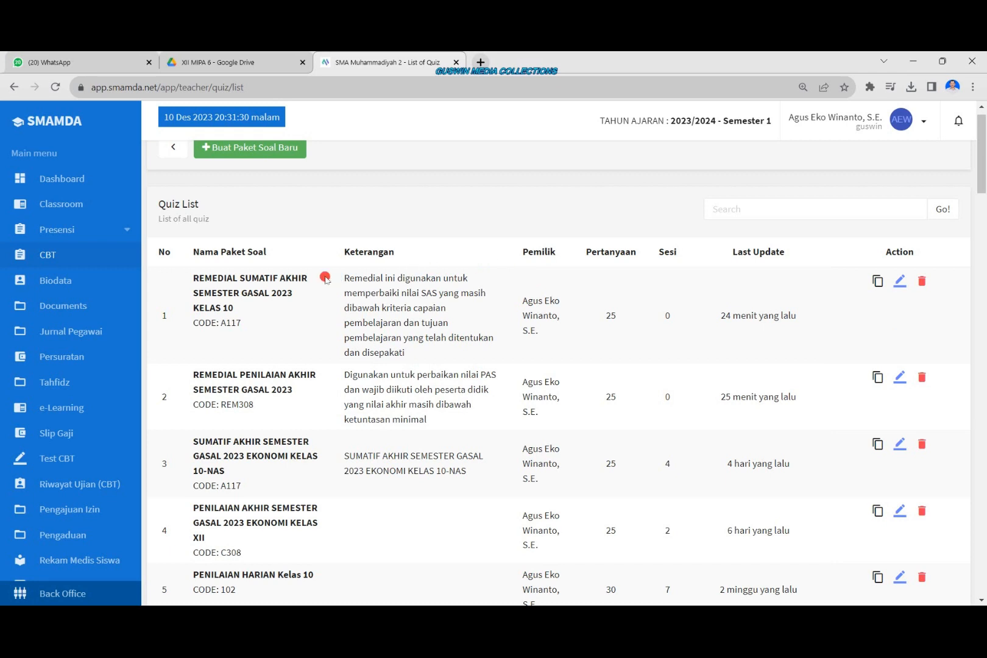
scroll(321, 280, down, 1)
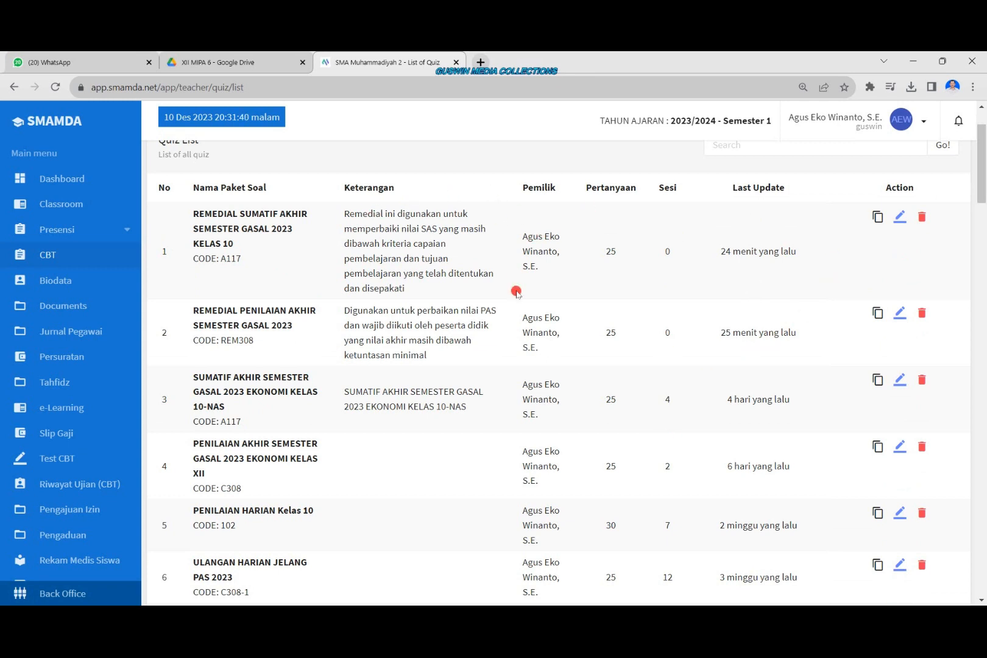
scroll(489, 220, up, 2)
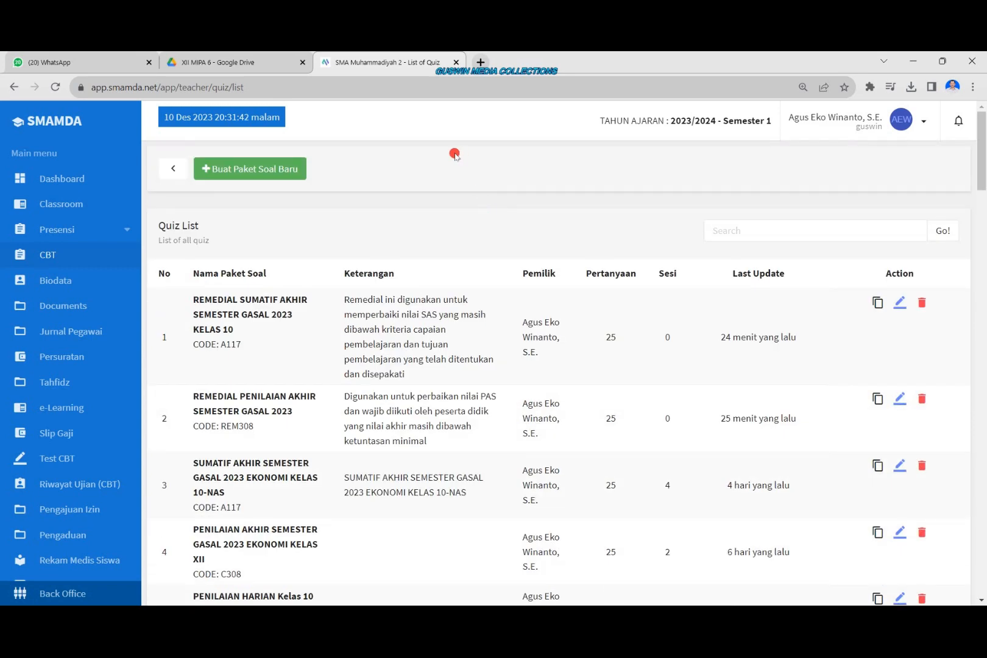
click(95, 256)
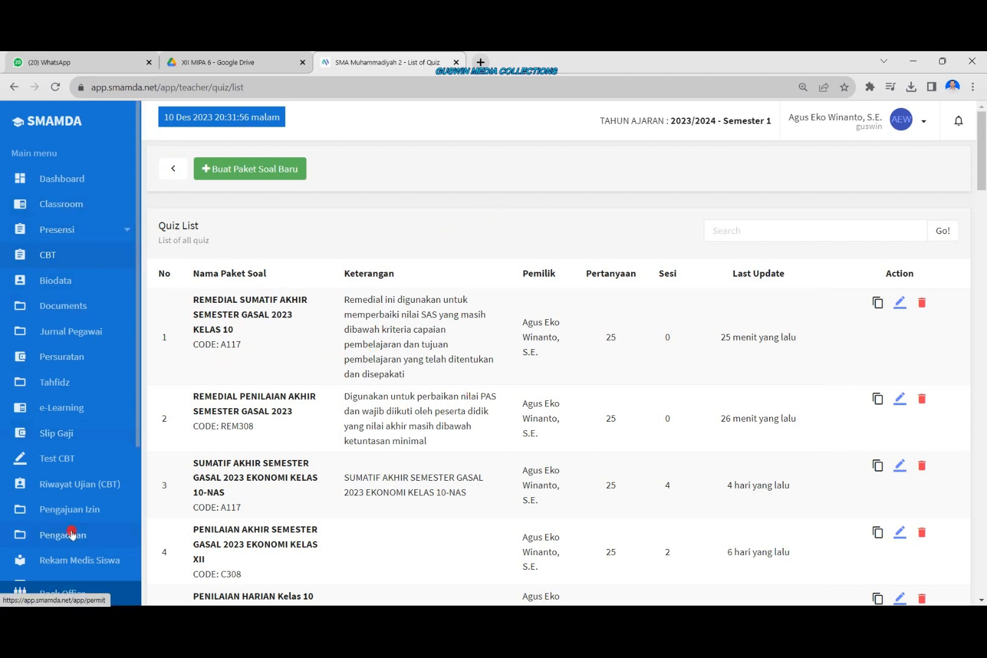
click(71, 262)
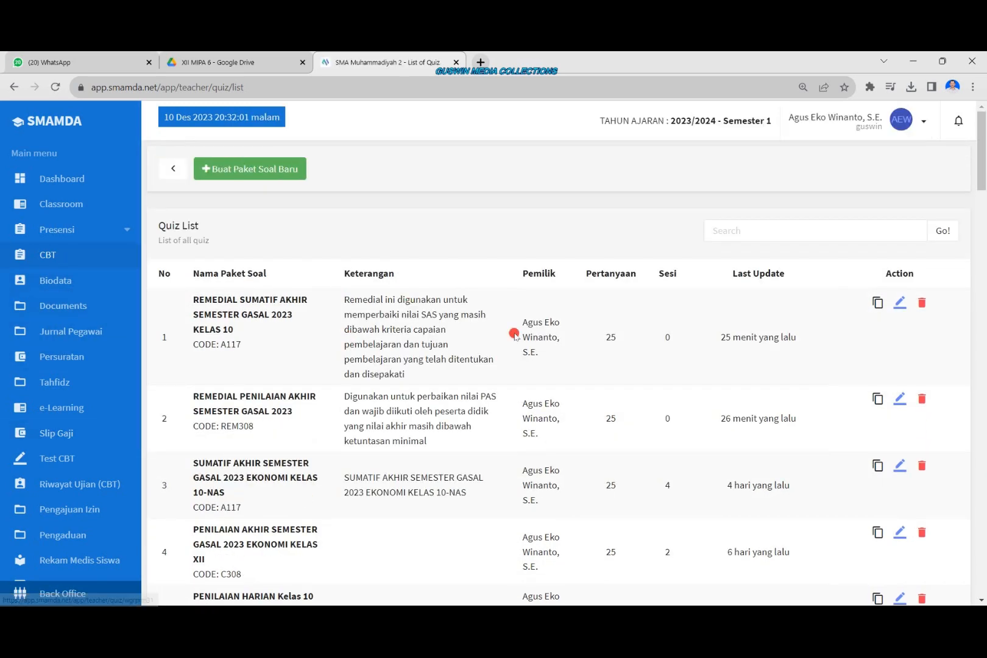
Duplicate the question package PENILAIAN AKHIR SEMESTER GASAL 2023 EKONOMI KELAS XII in the quiz list
scroll(424, 281, down, 2)
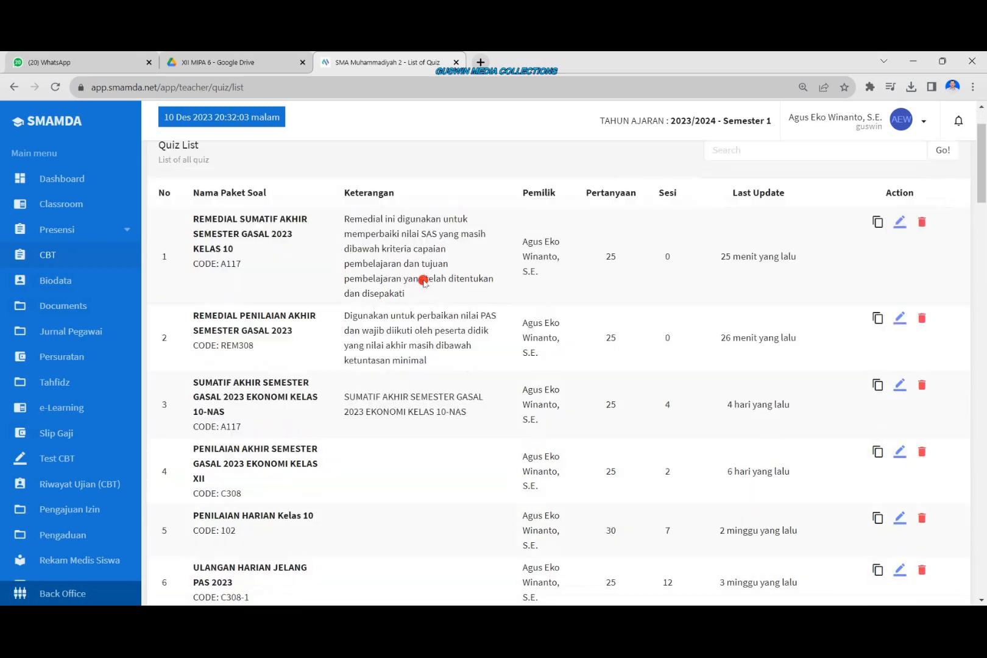
scroll(426, 351, down, 1)
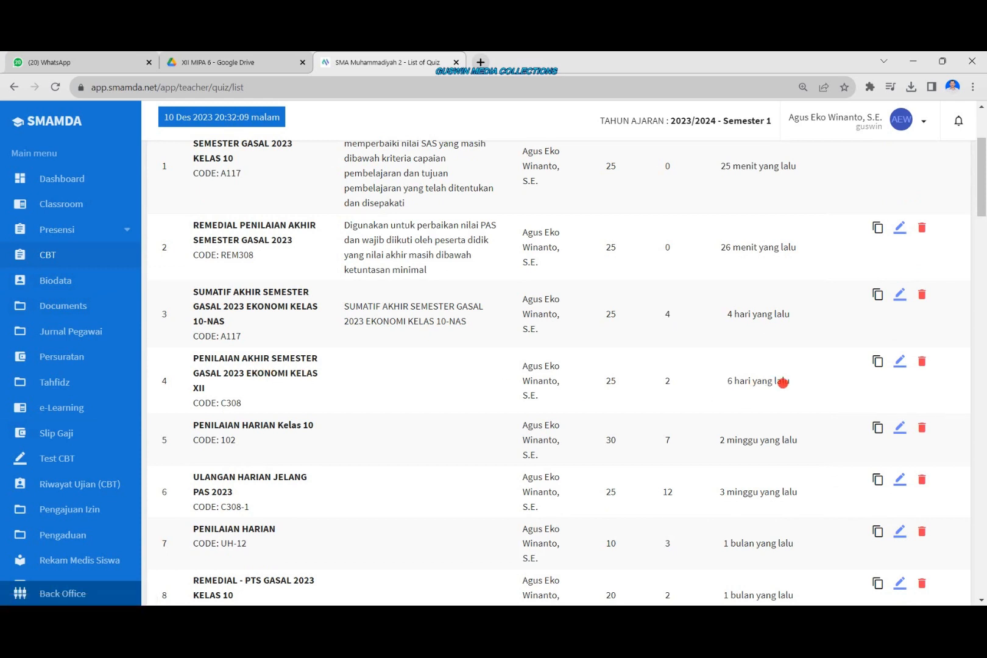
click(878, 363)
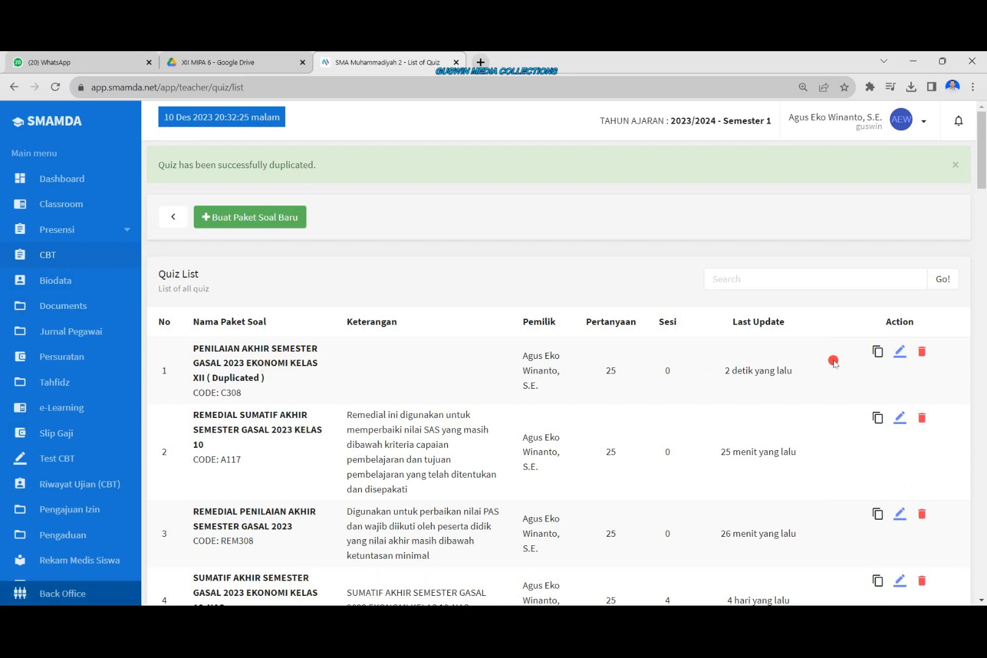
Open the duplicated question package for editing and change its exam name (Nama Ujian) to "REMEDIAL PTS SEMESTER GENAP"
click(901, 354)
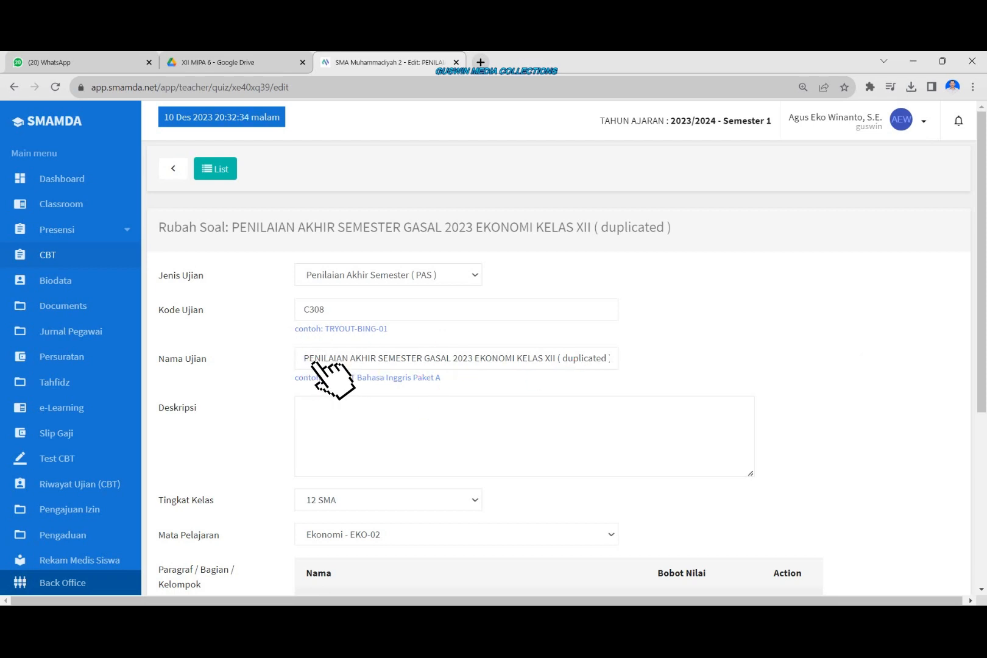
drag(301, 358, 638, 360)
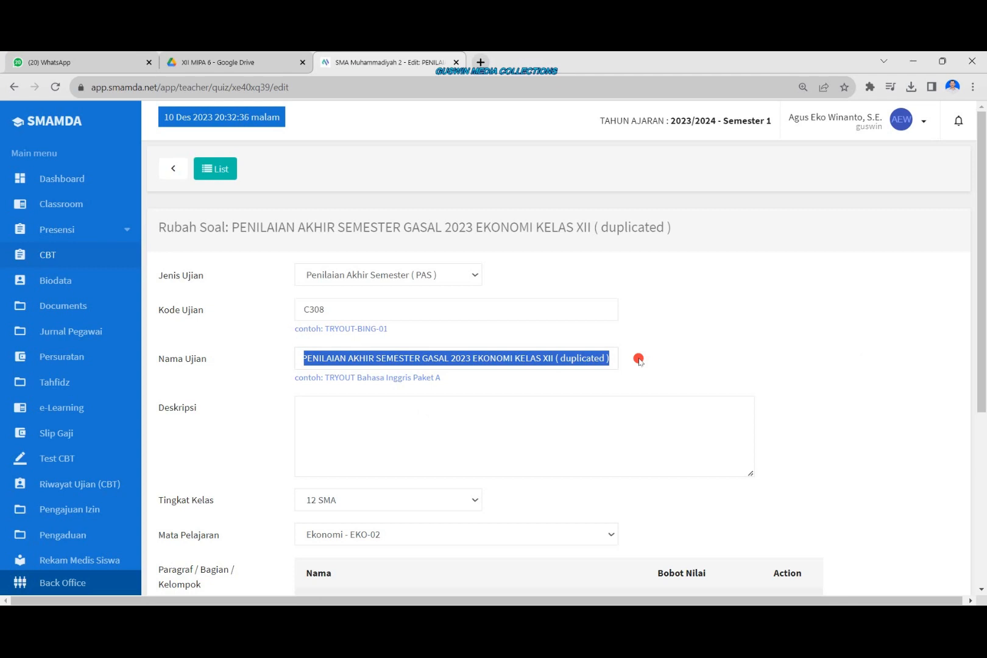
text(REMEDIAL)
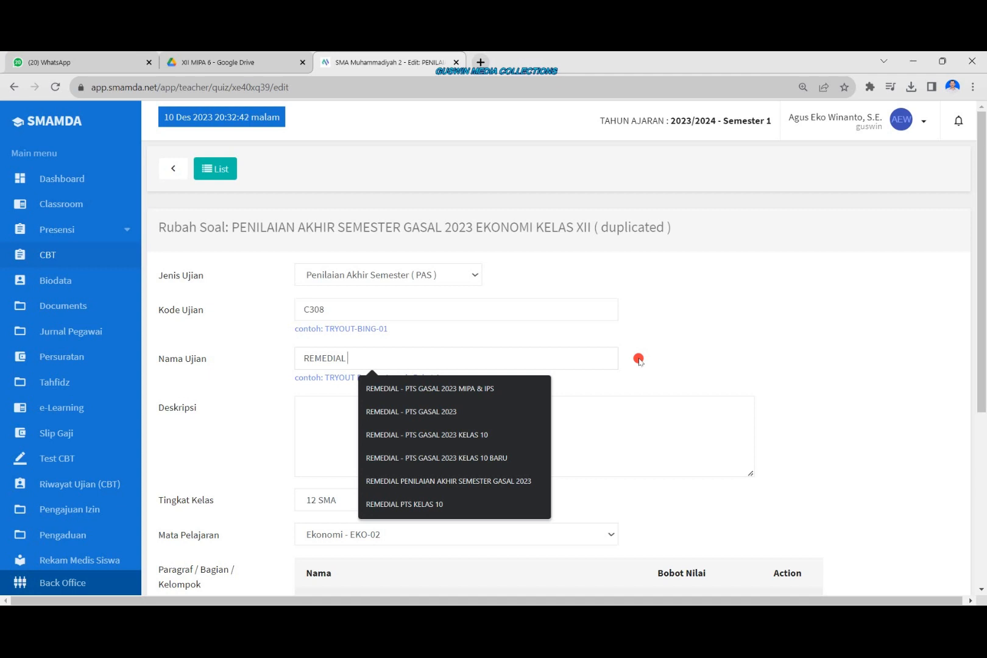
text( PTS)
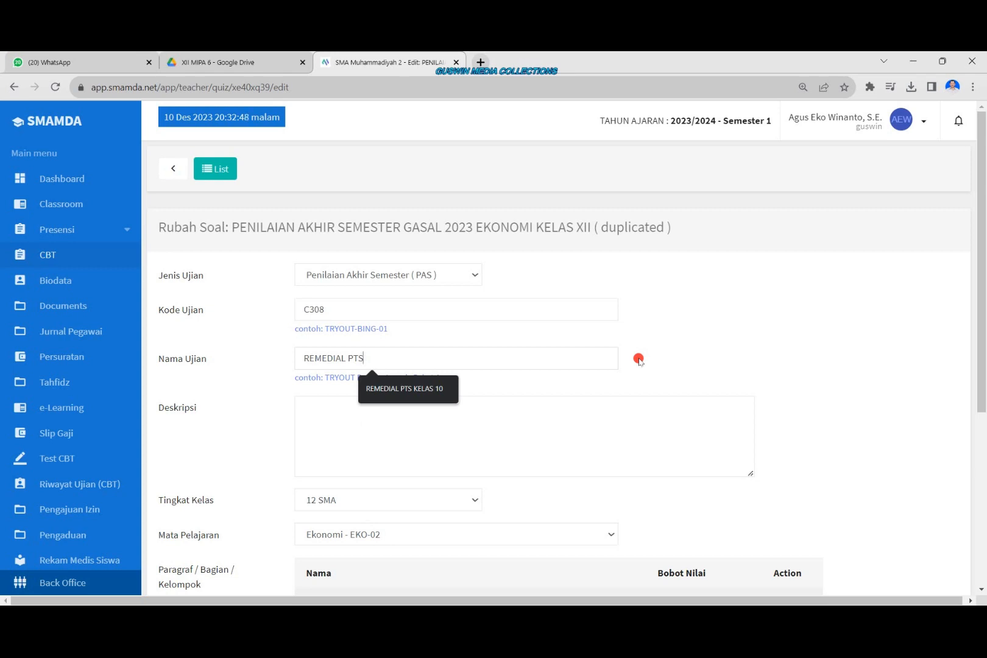
text(SEMESTER GENAP)
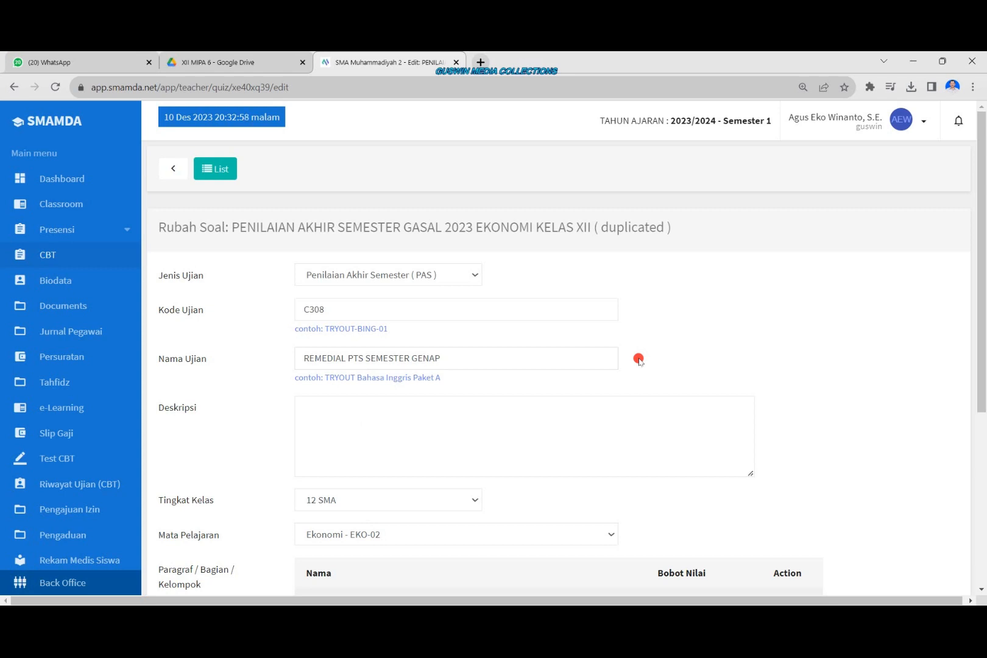
Enter the exam description "Digunakan untuk perbaikan nilai bagi peserta didik yang belum mencapai kriteria ketuntasan minimal"
click(334, 413)
text(Digunakan untuk per)
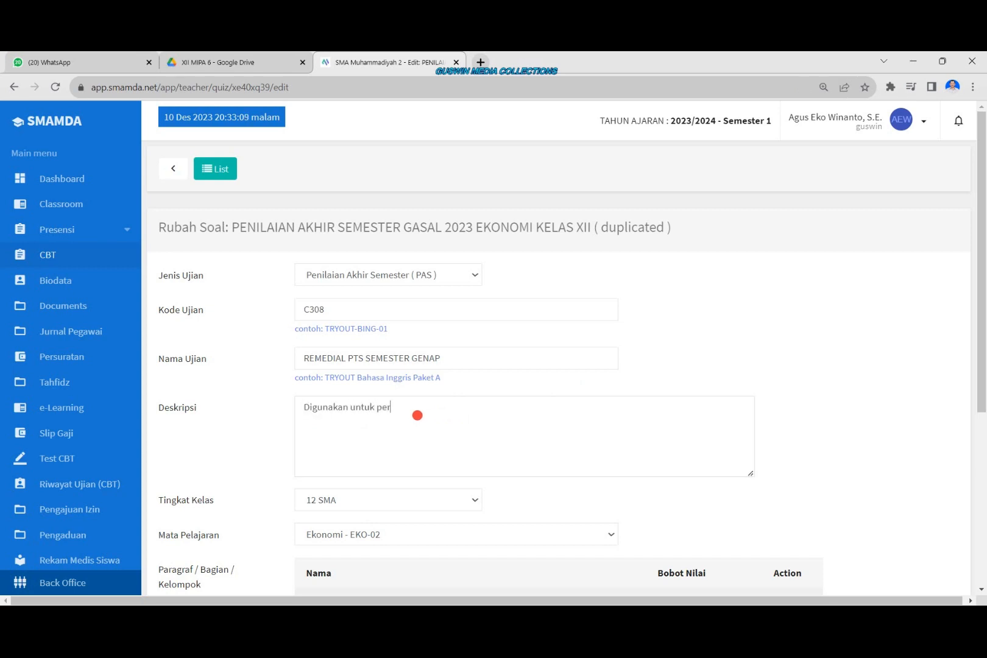
text(baikan nilai bagi peserta didik yang belum  men)
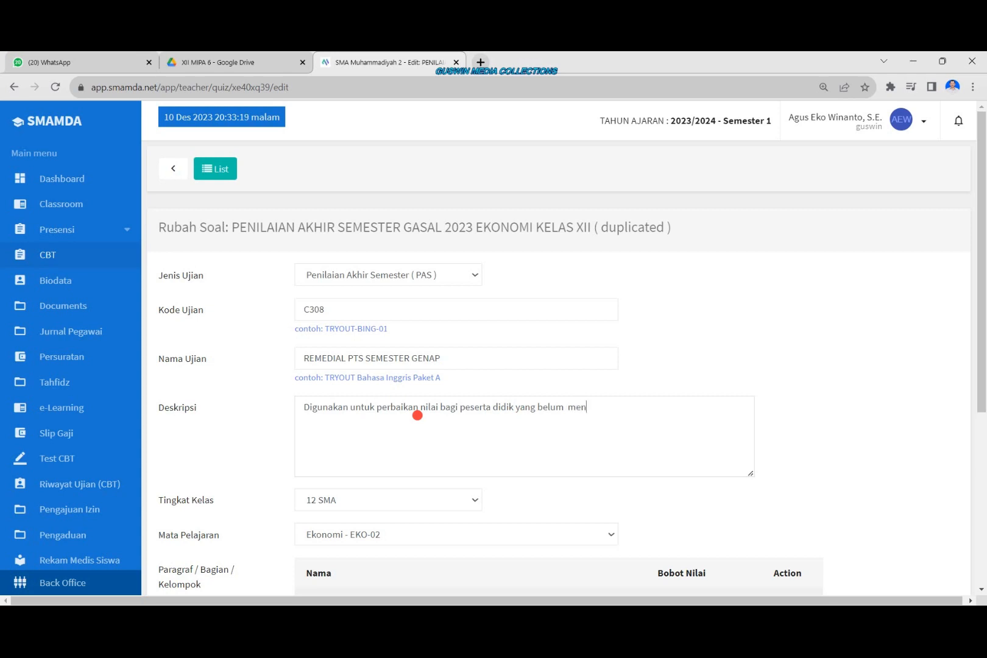
text(capai kriteria ketuntasan minimal)
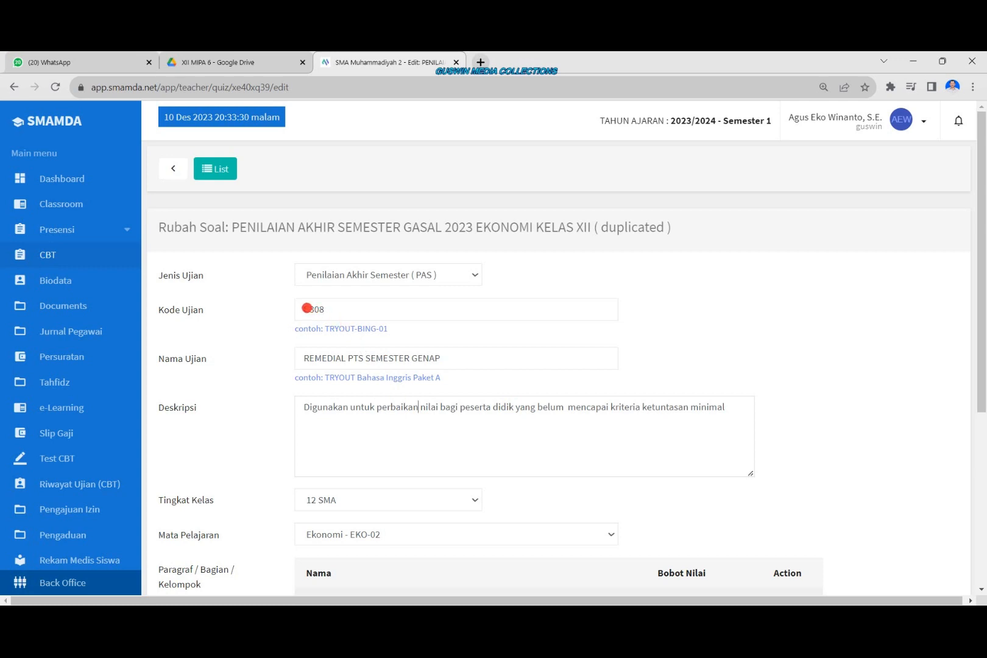
Change the exam code (Kode Ujian) of the duplicated question package to REM308
click(304, 306)
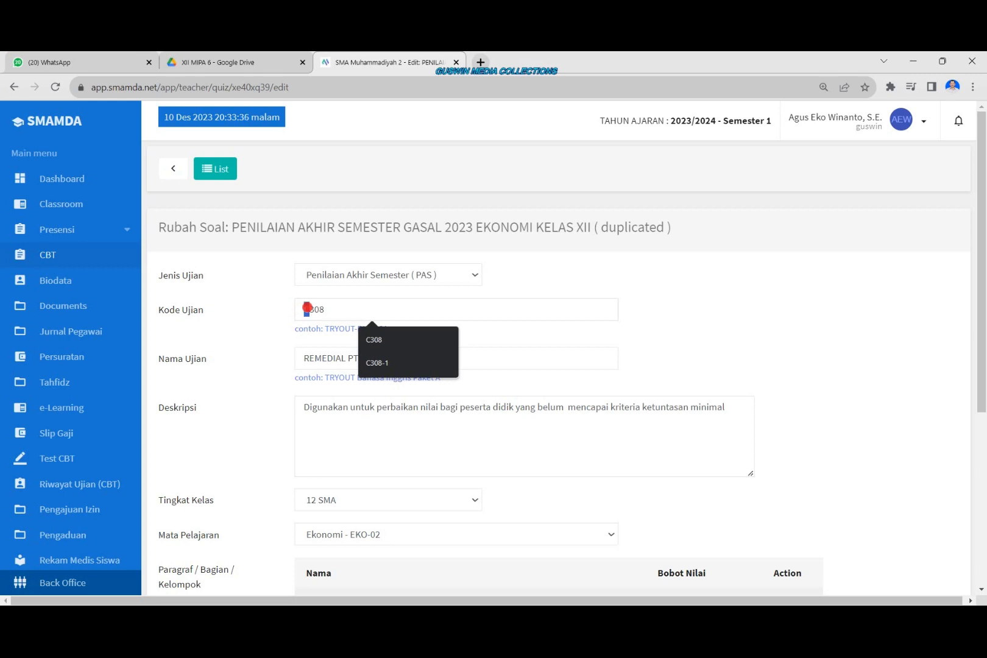
text(EM)
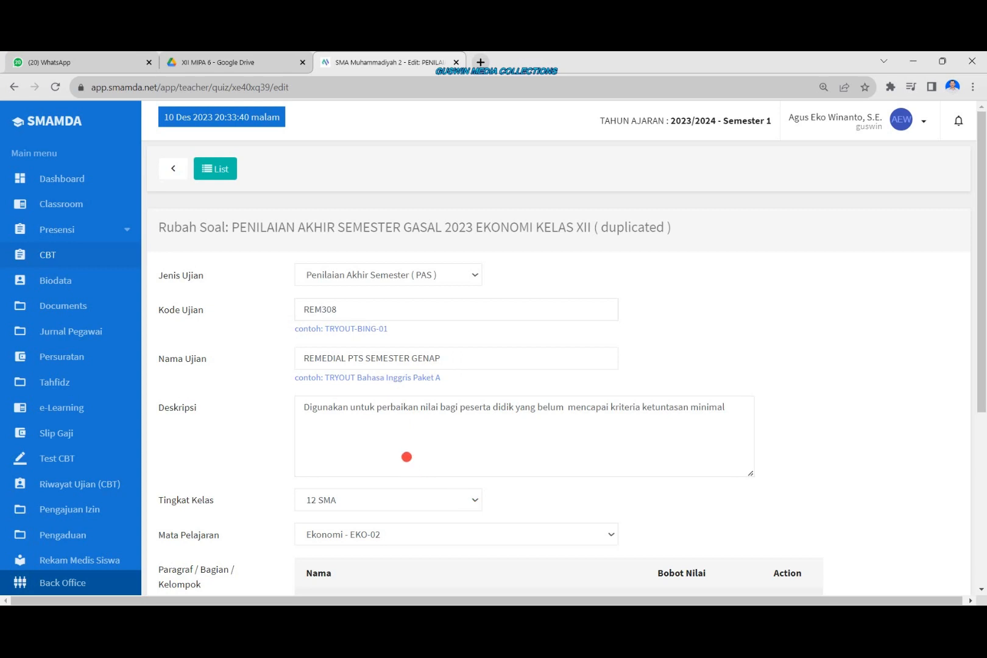
scroll(399, 414, down, 2)
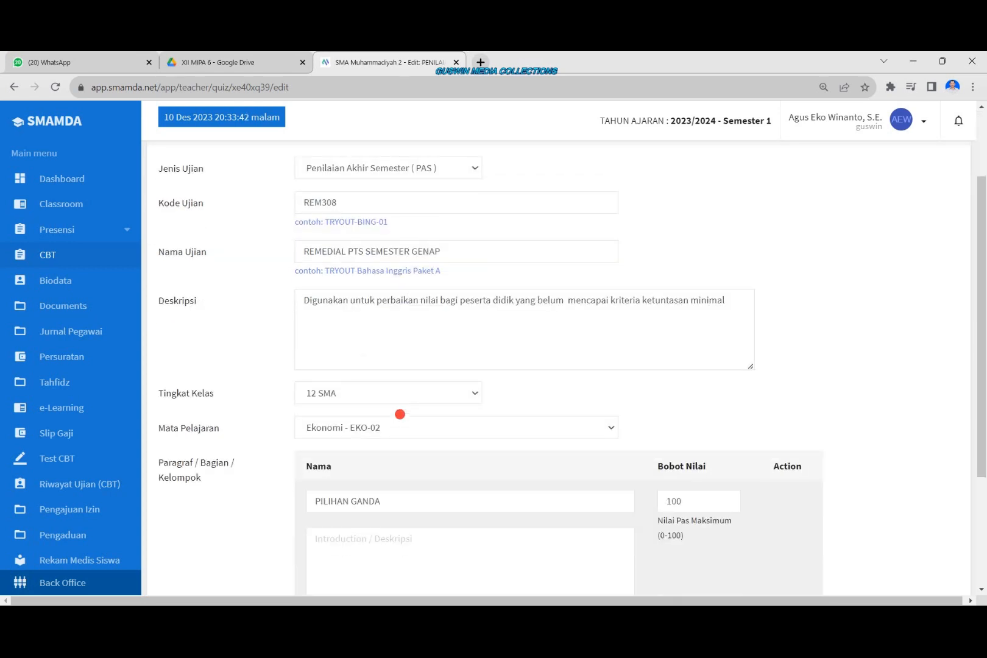
scroll(408, 393, down, 1)
scroll(419, 359, down, 2)
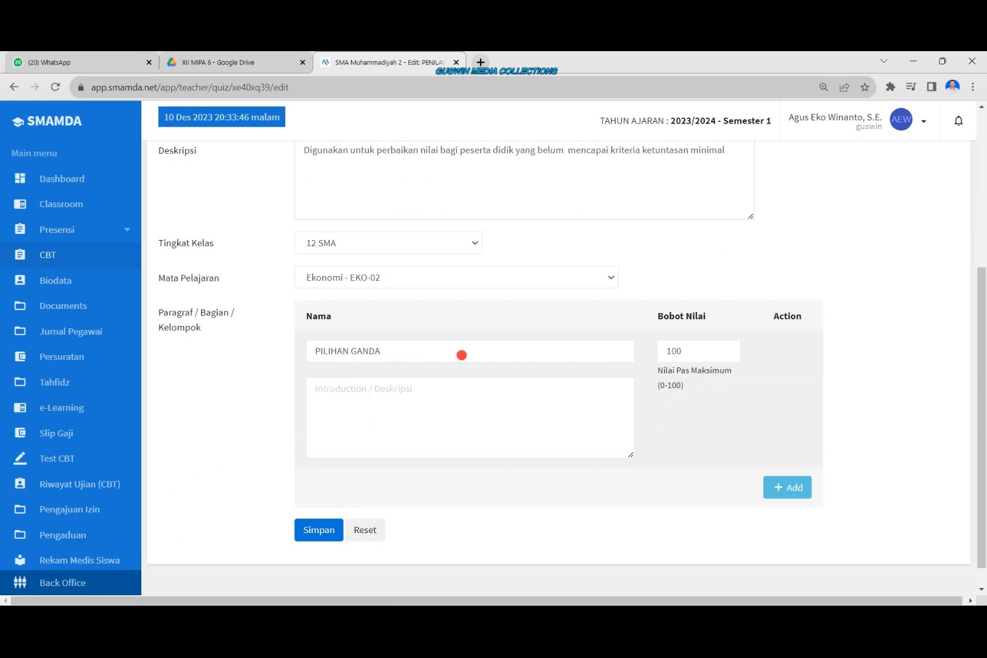
Save the edited question package and return to the CBT quiz list
scroll(377, 457, down, 1)
click(317, 509)
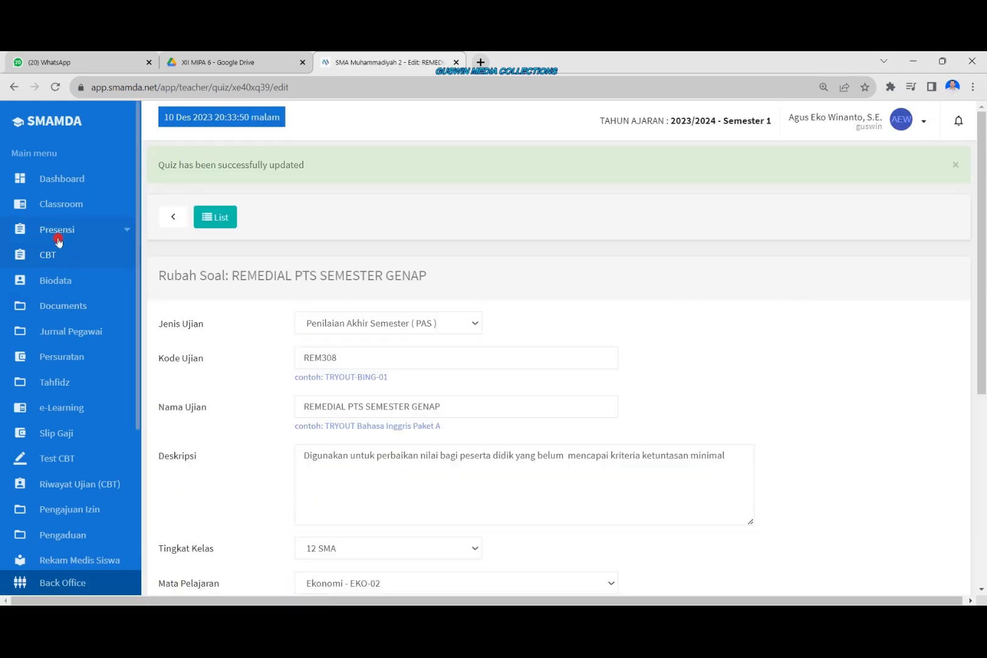
click(51, 256)
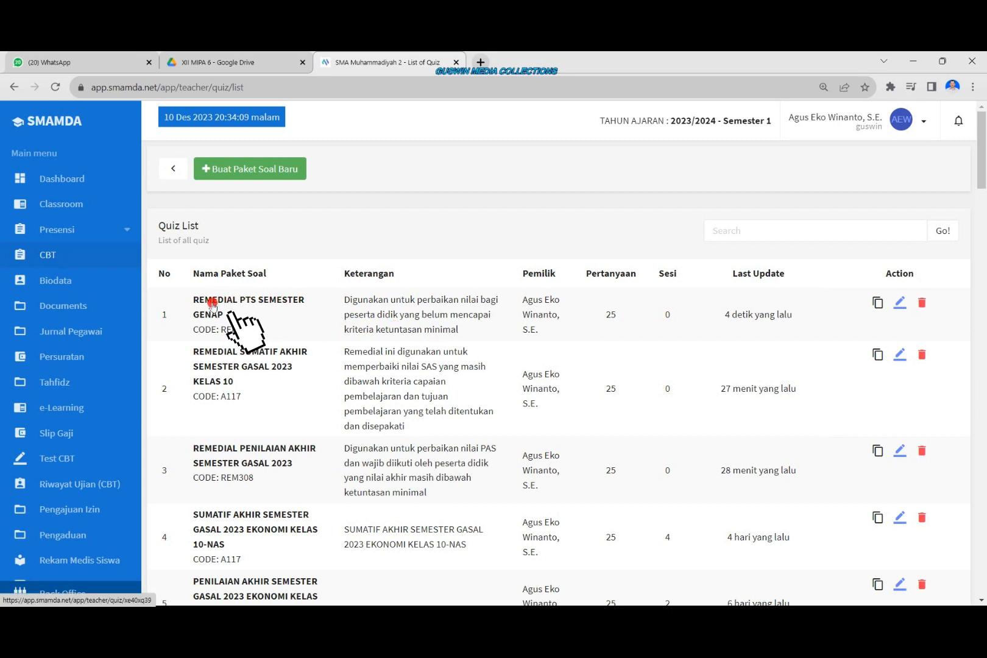
Open the REMEDIAL PTS SEMESTER GENAP package and start creating a new exam session for it
click(213, 304)
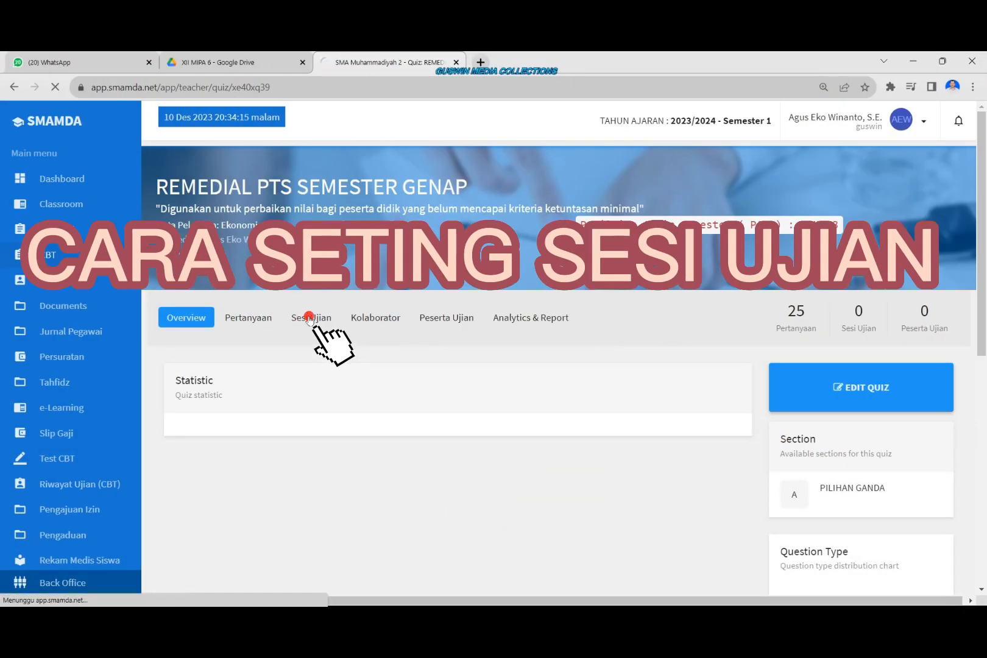
click(309, 318)
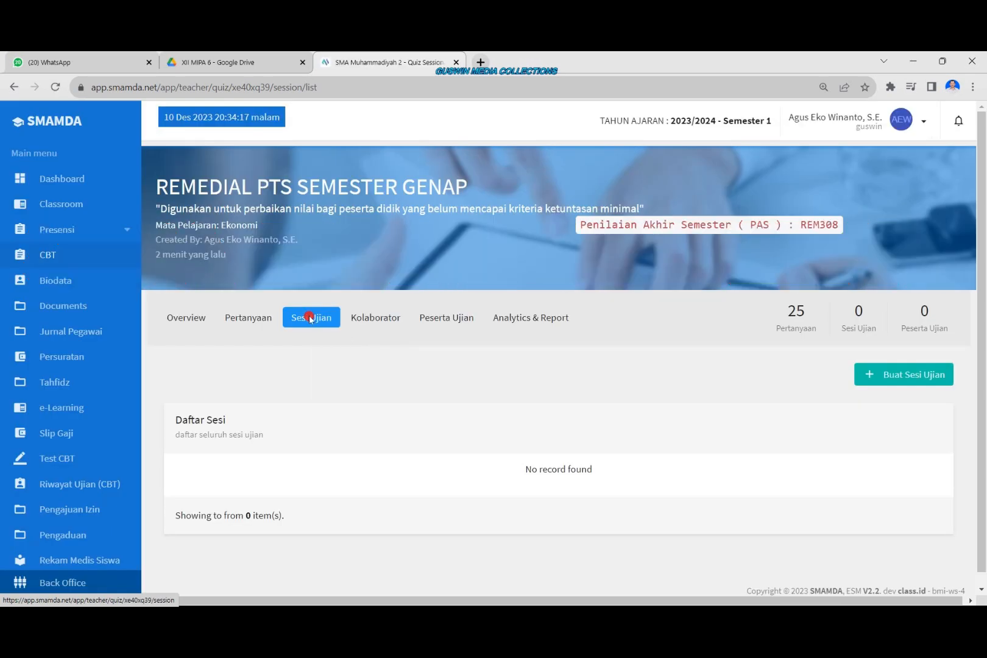
scroll(308, 315, down, 1)
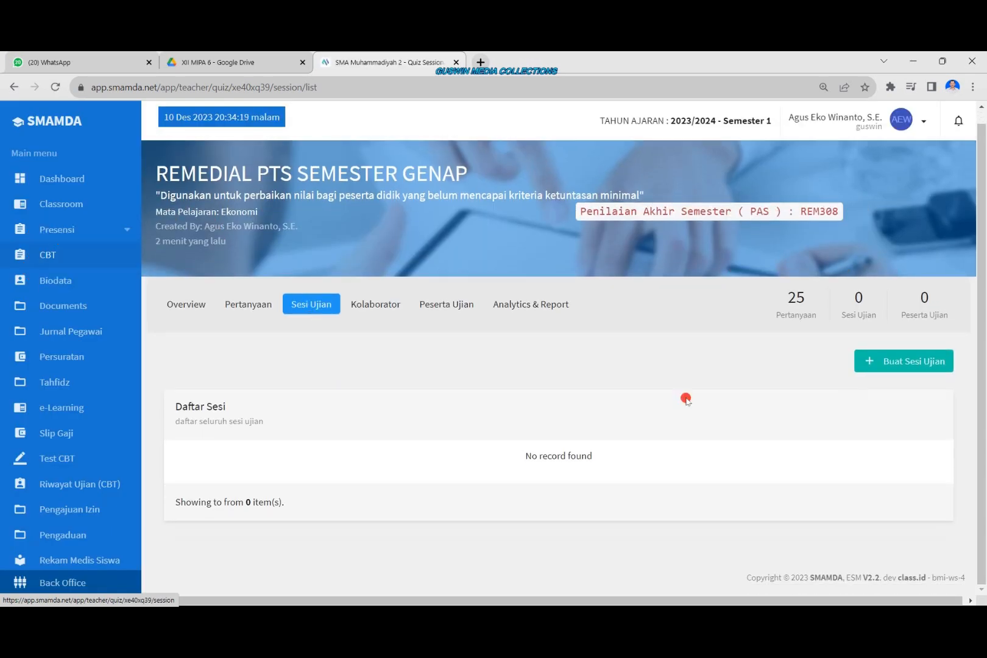
click(870, 363)
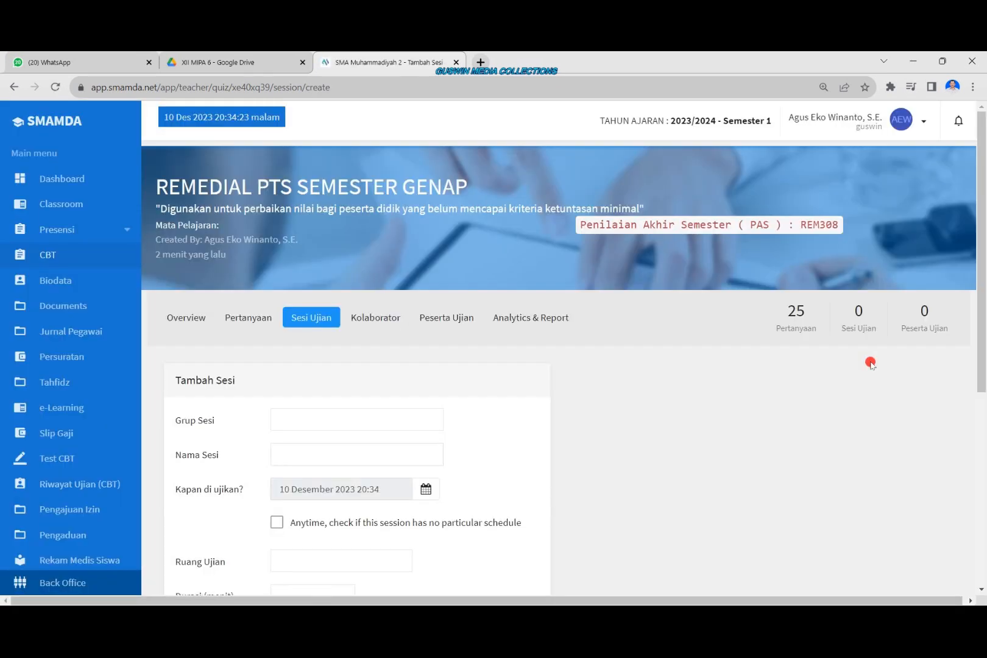
Name the session "REMEDIAL - PTS GASAL 2023 MIPA & IPS" and set its session group (Grup Sesi) to REMIDIAL
scroll(639, 369, up, 1)
scroll(638, 369, down, 1)
click(320, 391)
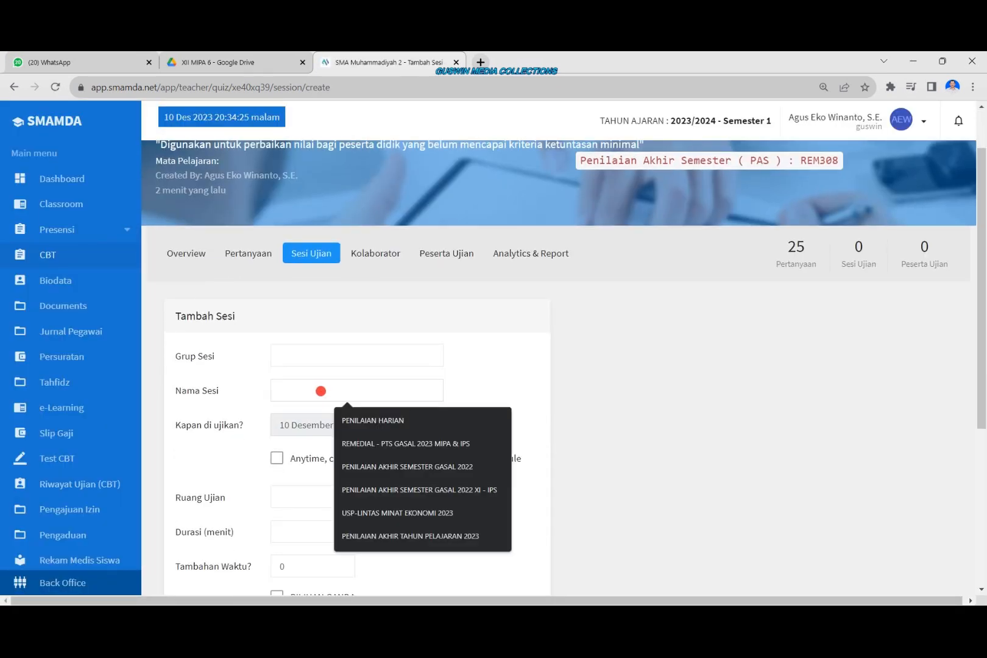
click(371, 444)
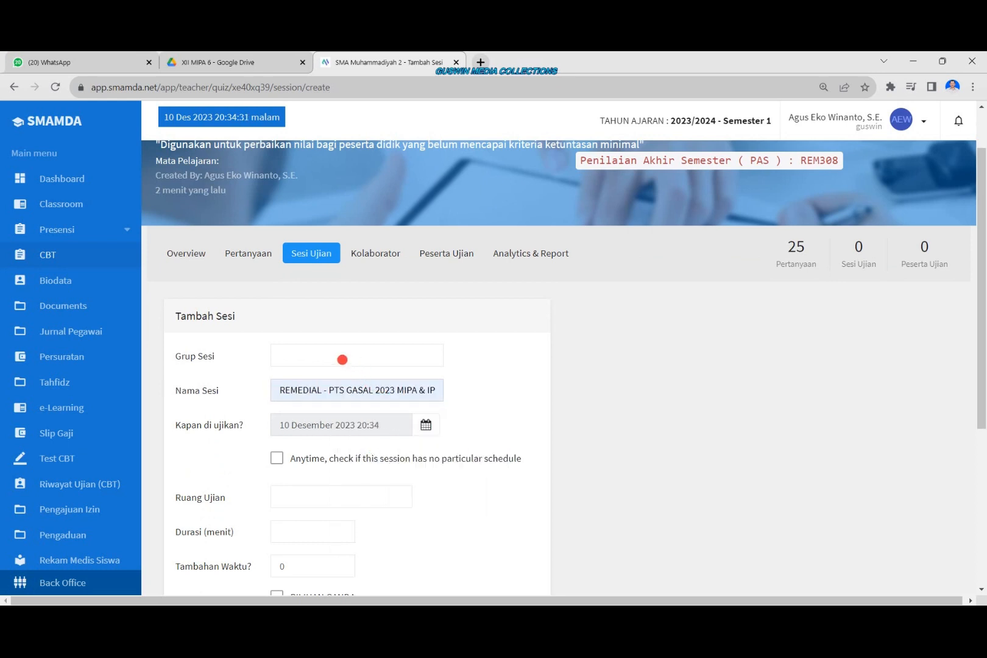
click(342, 360)
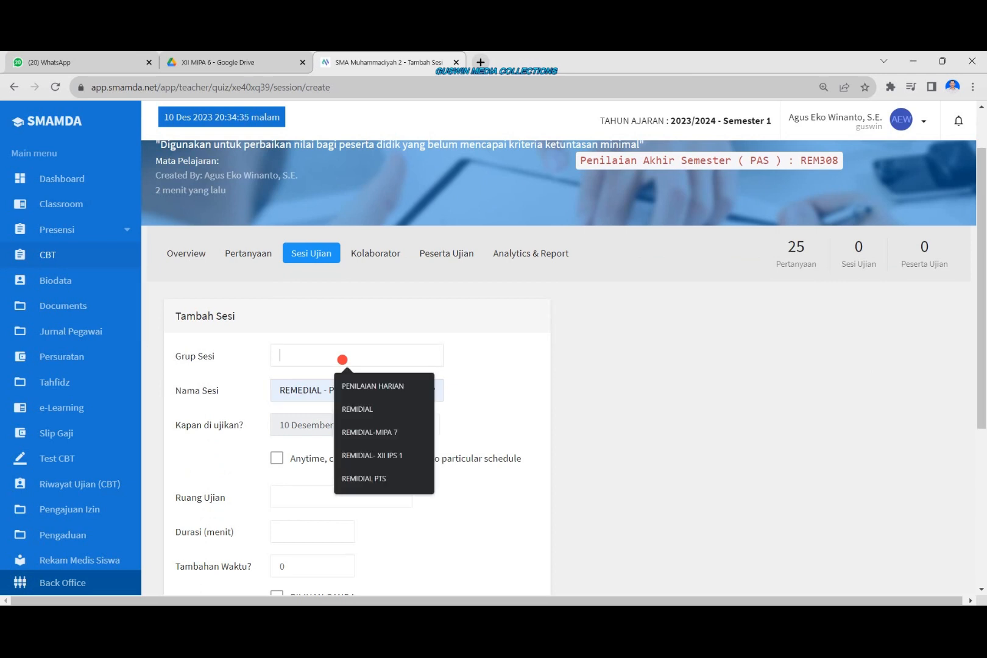
text(re)
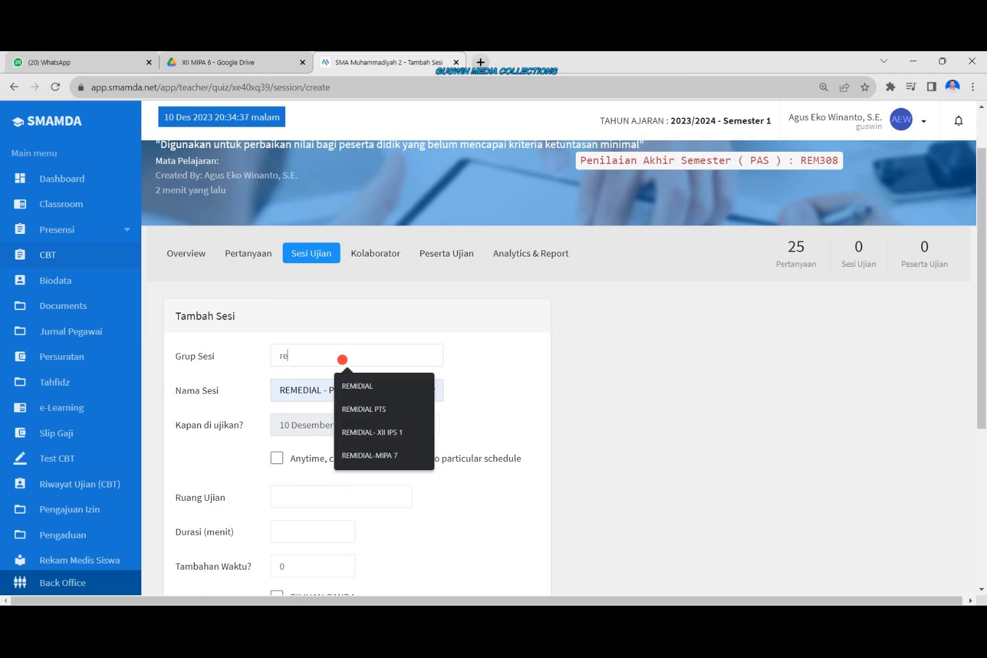
text(med)
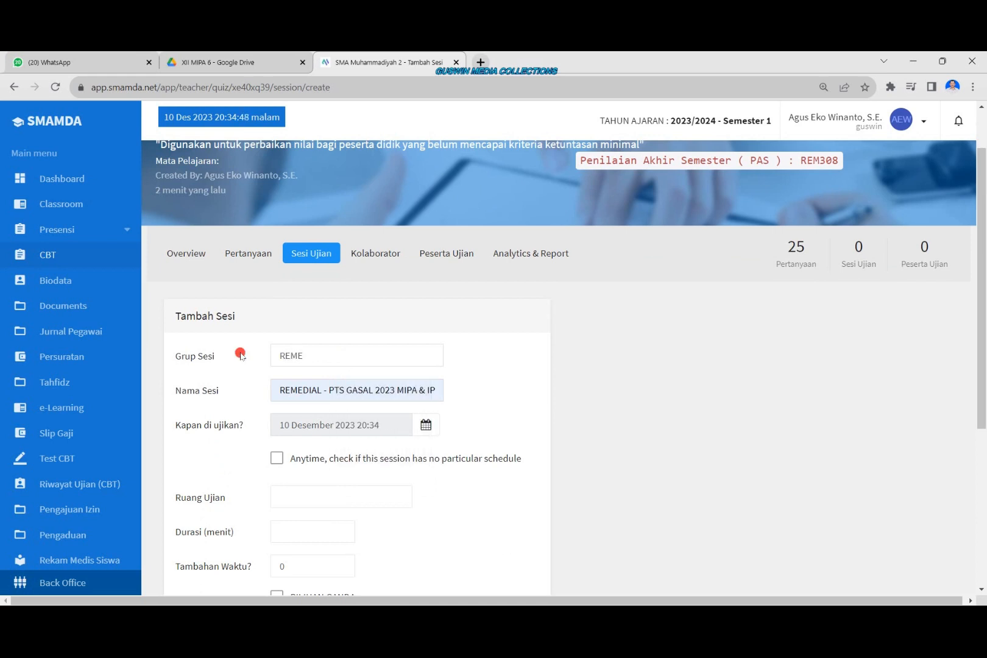
key(BackSpace)
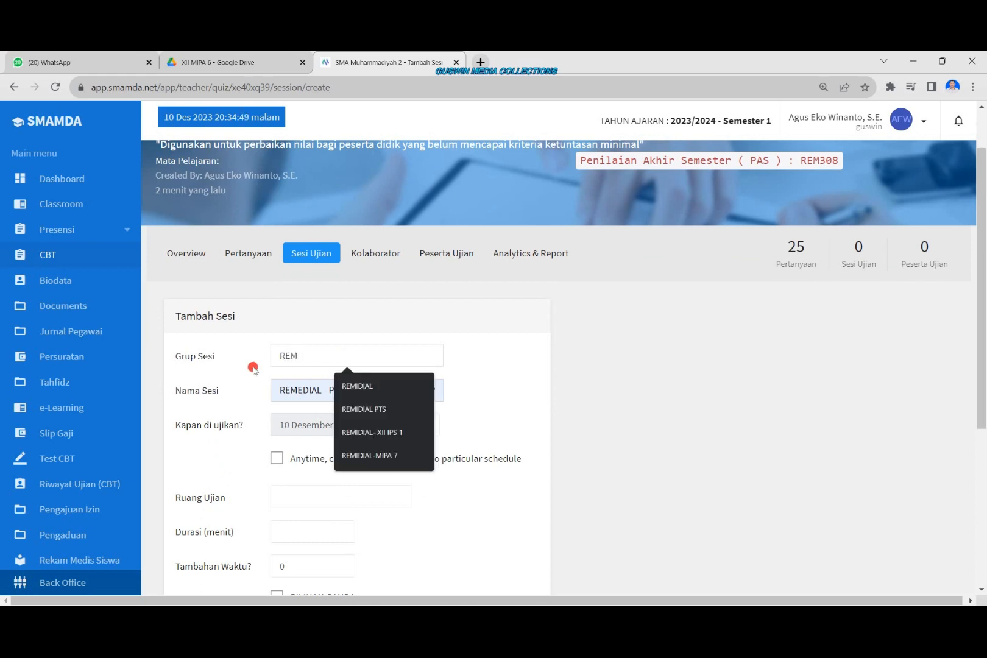
click(361, 390)
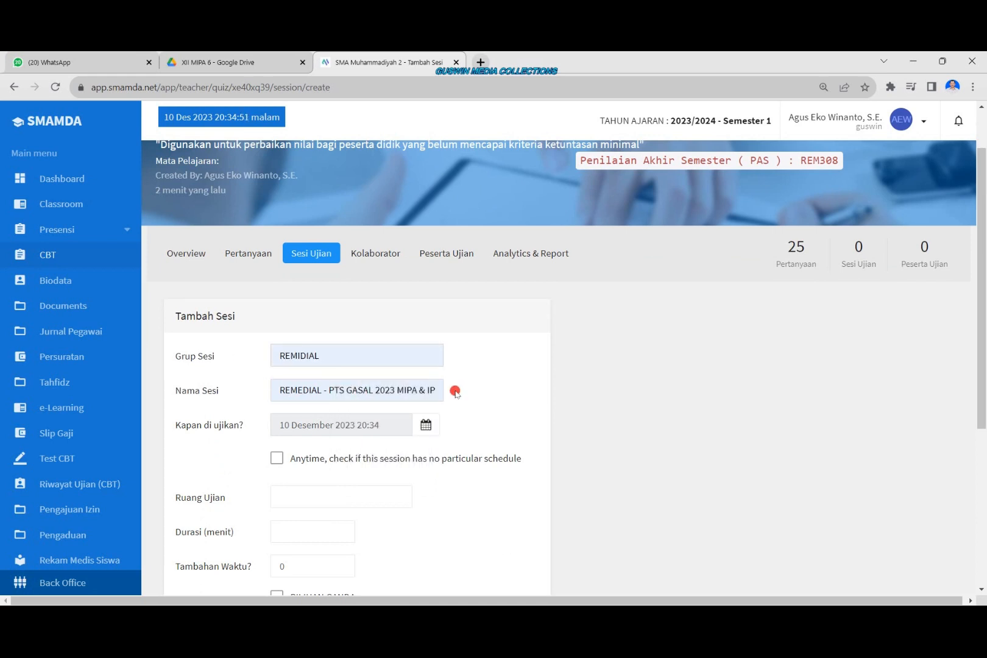
Mark the exam session as available anytime, with no particular schedule
scroll(425, 433, down, 2)
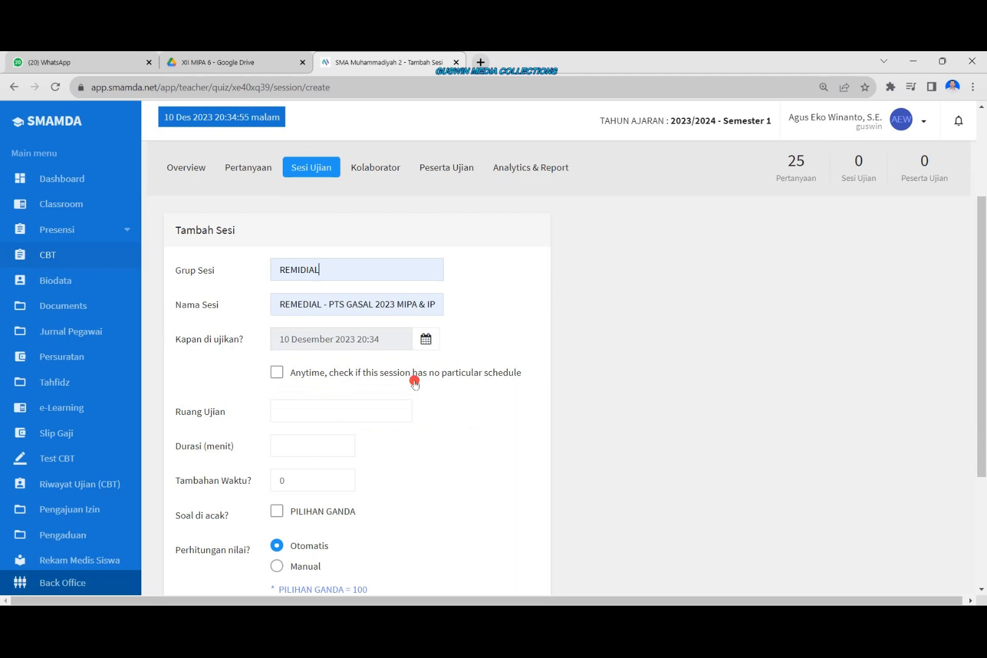
click(425, 340)
click(426, 339)
click(277, 372)
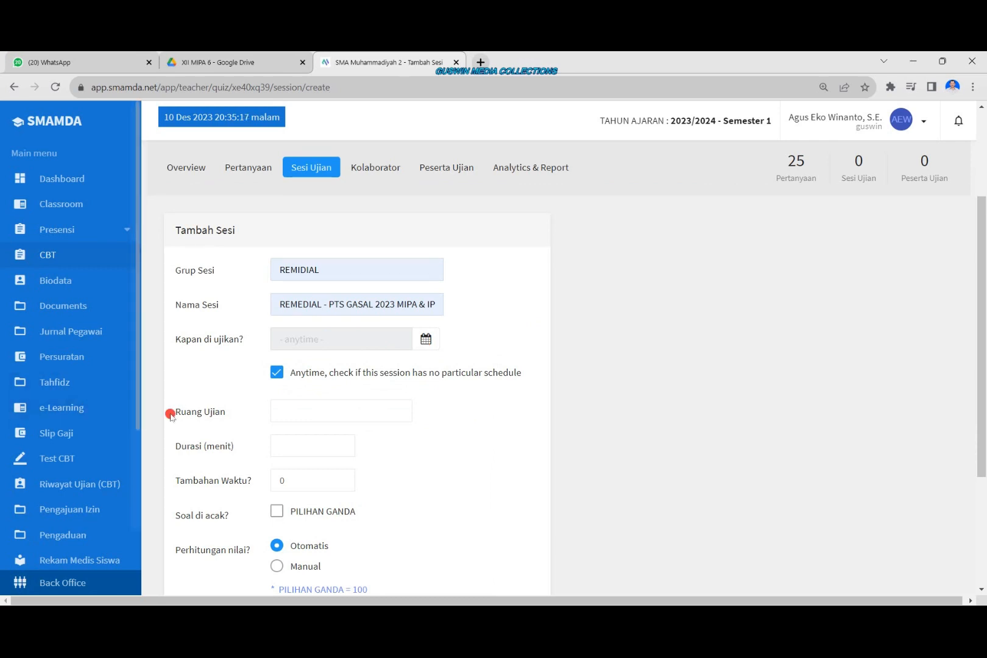
Set the exam room (Ruang Ujian) of the session to ALL
scroll(304, 422, down, 1)
scroll(304, 421, down, 1)
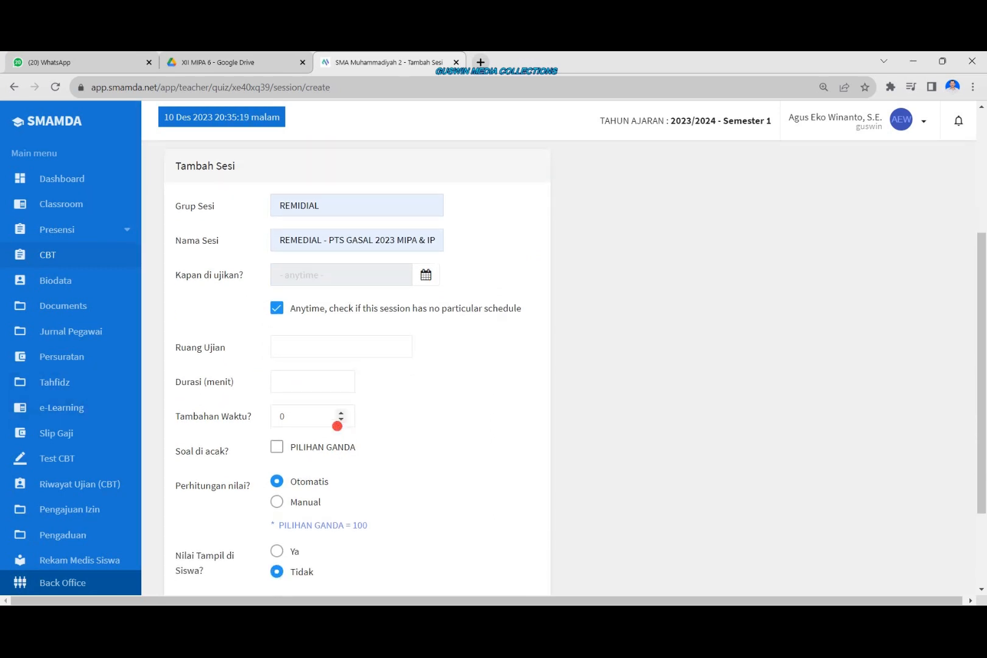
click(327, 351)
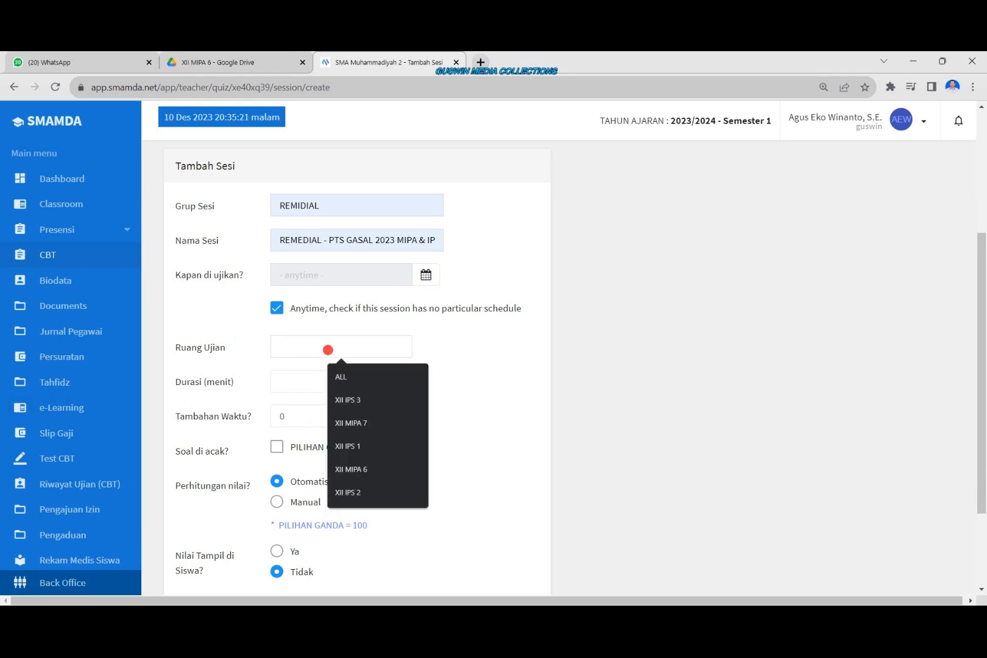
click(358, 371)
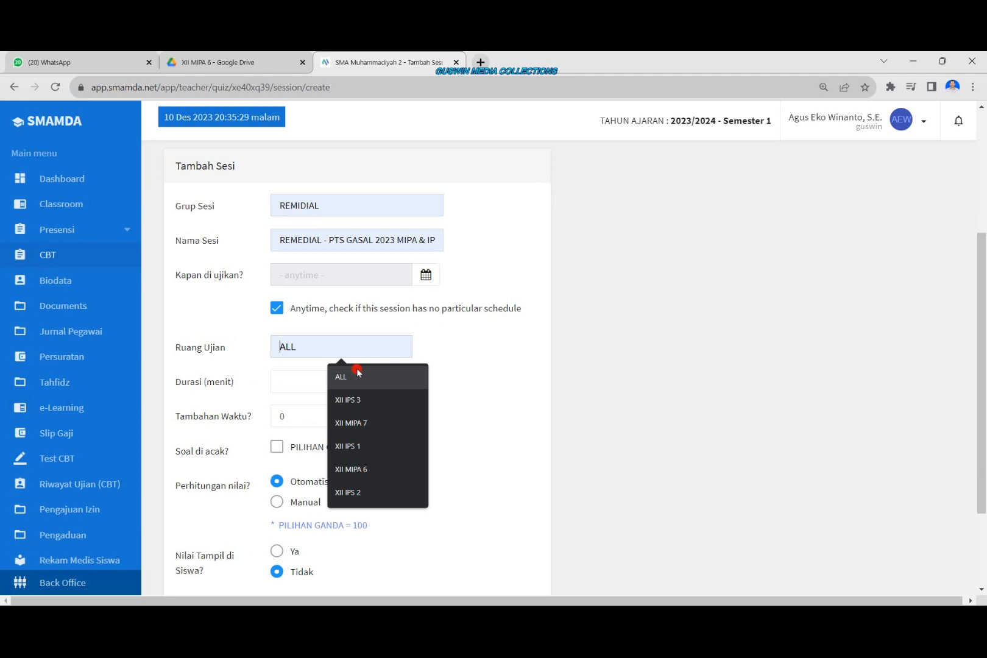
click(355, 400)
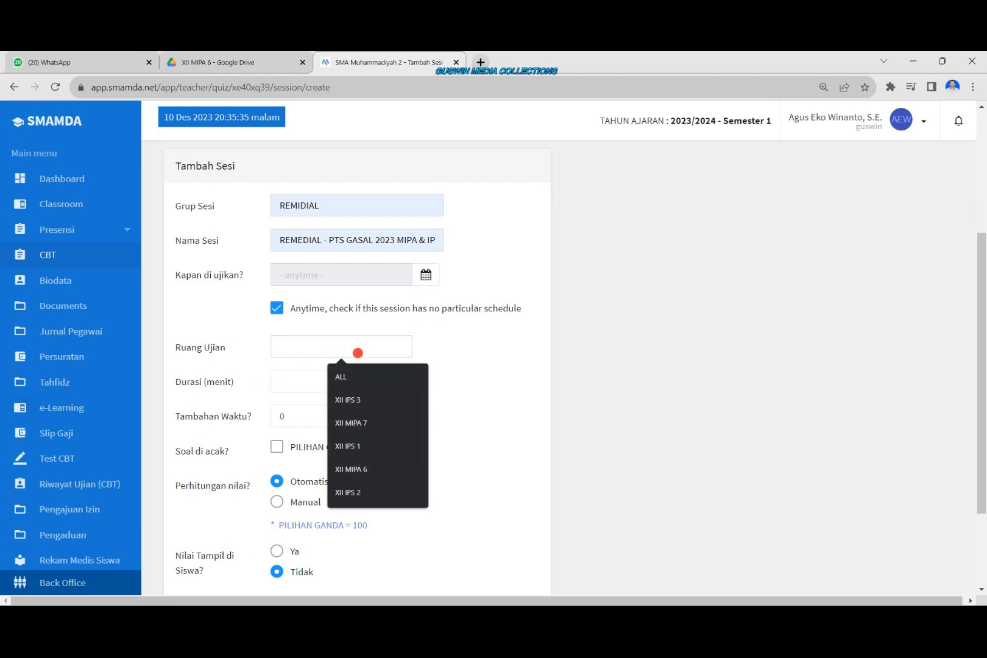
click(368, 378)
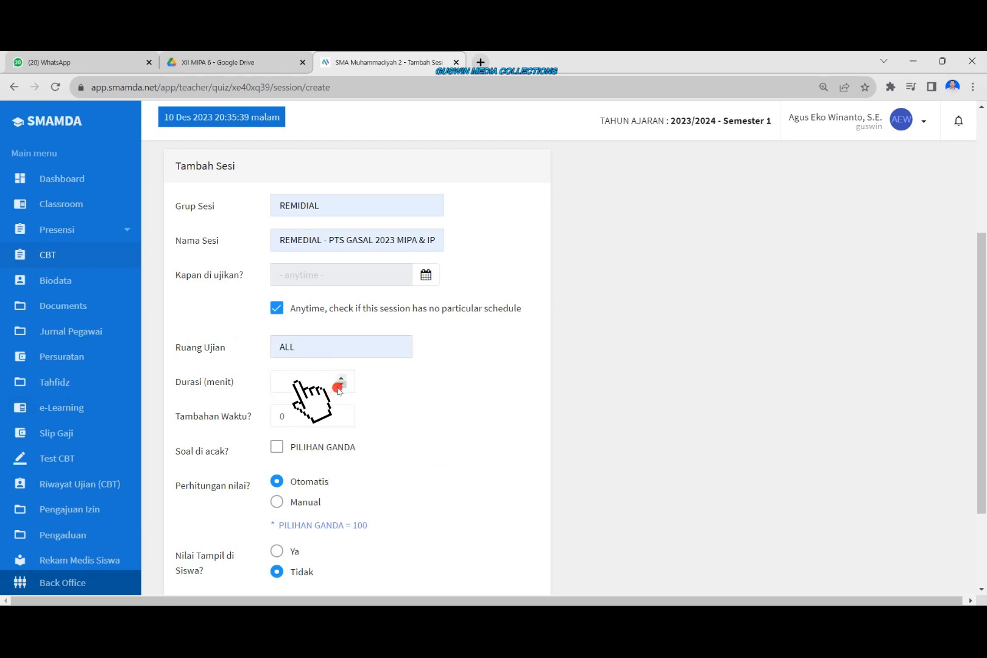
Set the session's duration to 60 minutes with 10 extra (Tambahan Waktu), and enable random order for the PILIHAN GANDA questions
click(341, 379)
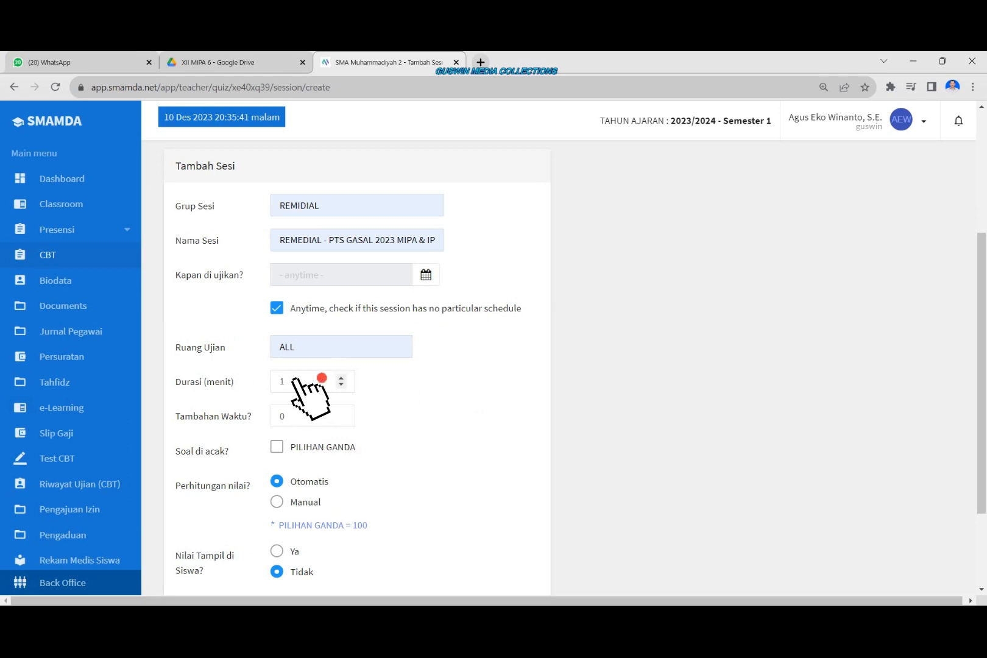
drag(286, 382, 256, 381)
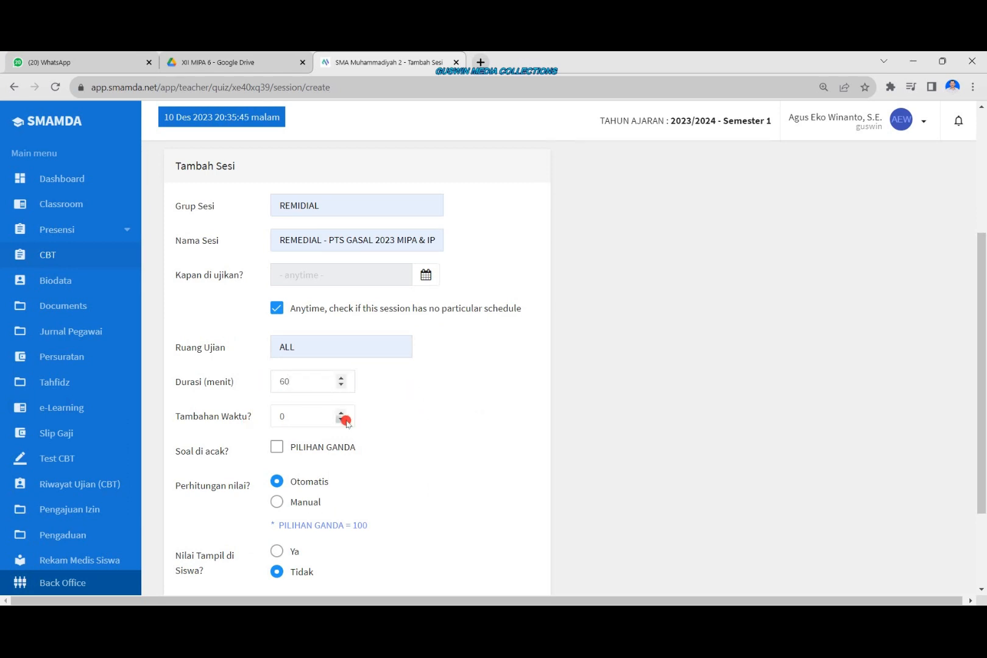
drag(292, 418, 267, 413)
click(274, 445)
Set the scores to be shown to students (Nilai Tampil di Siswa: Ya) and save the exam session
scroll(366, 426, down, 3)
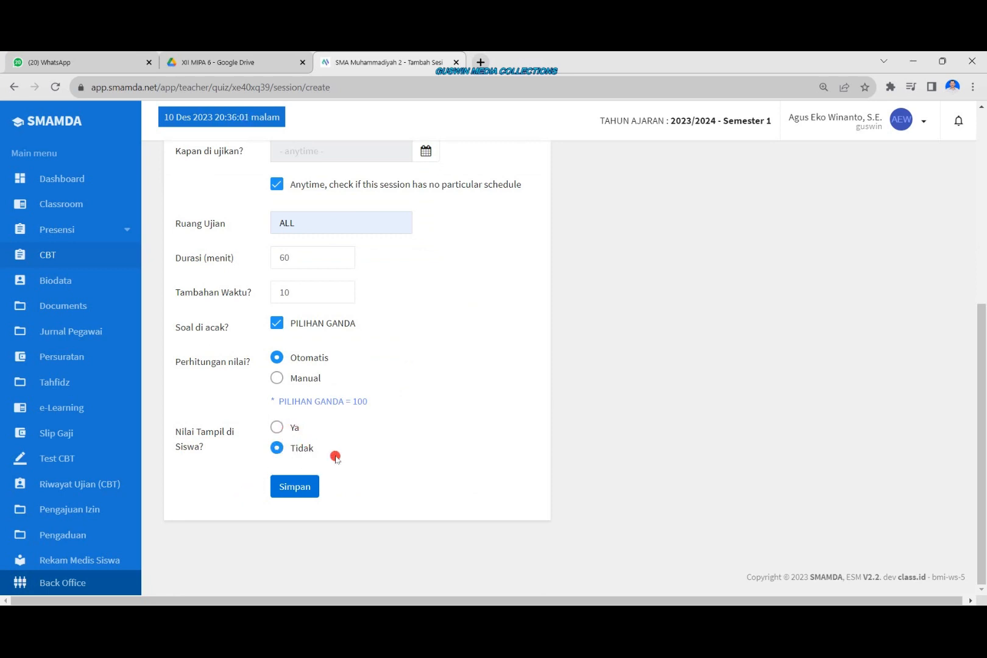
click(277, 428)
click(276, 448)
click(276, 428)
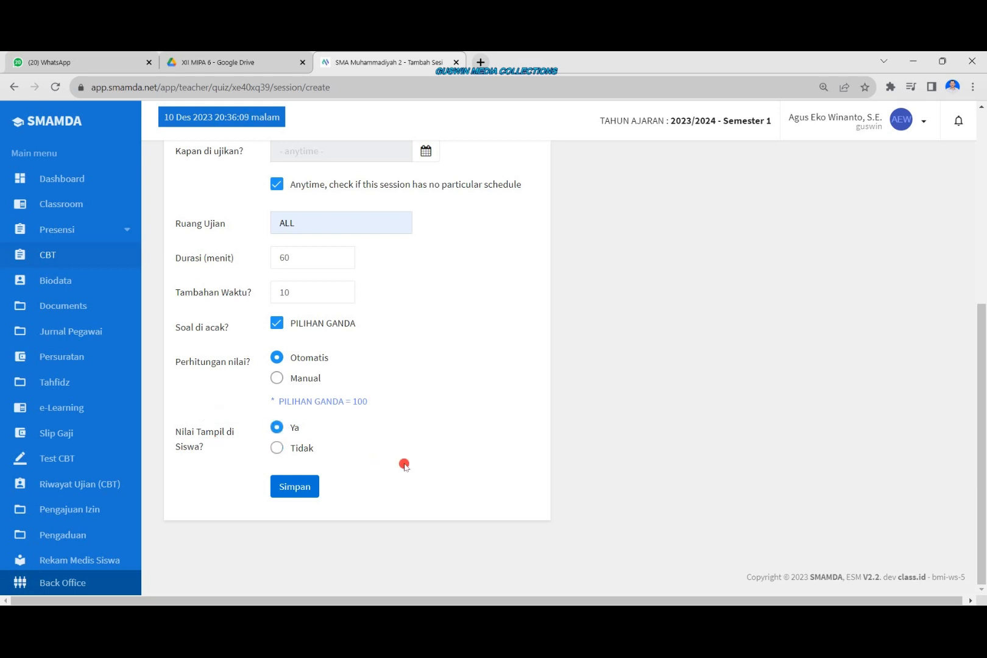
click(308, 487)
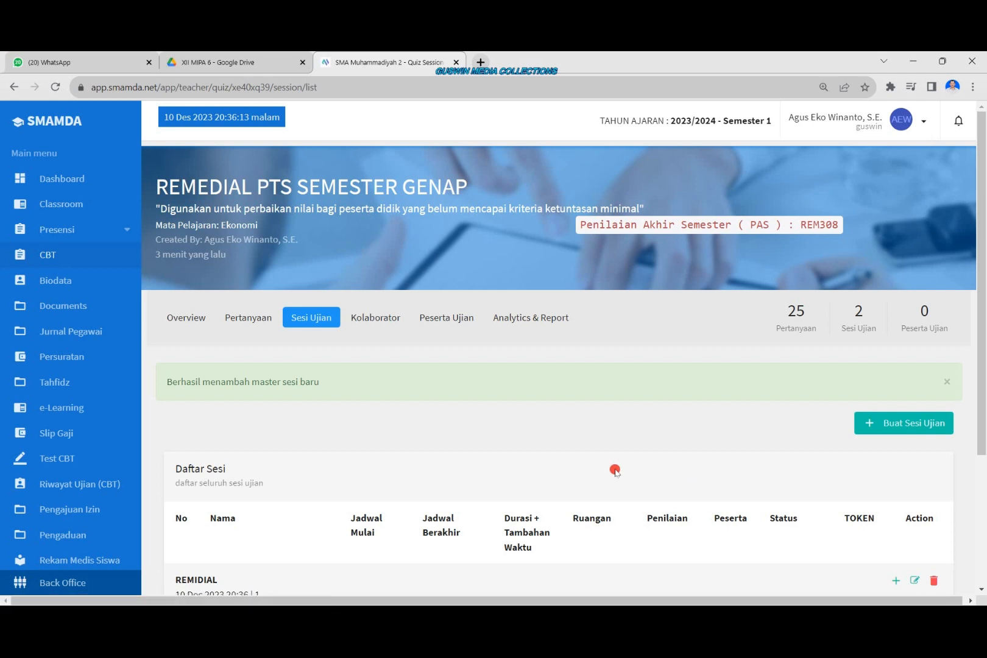
Open the REMEDIAL - PTS GASAL 2023 MIPA & IPS session and generate a new token for it
scroll(613, 469, down, 3)
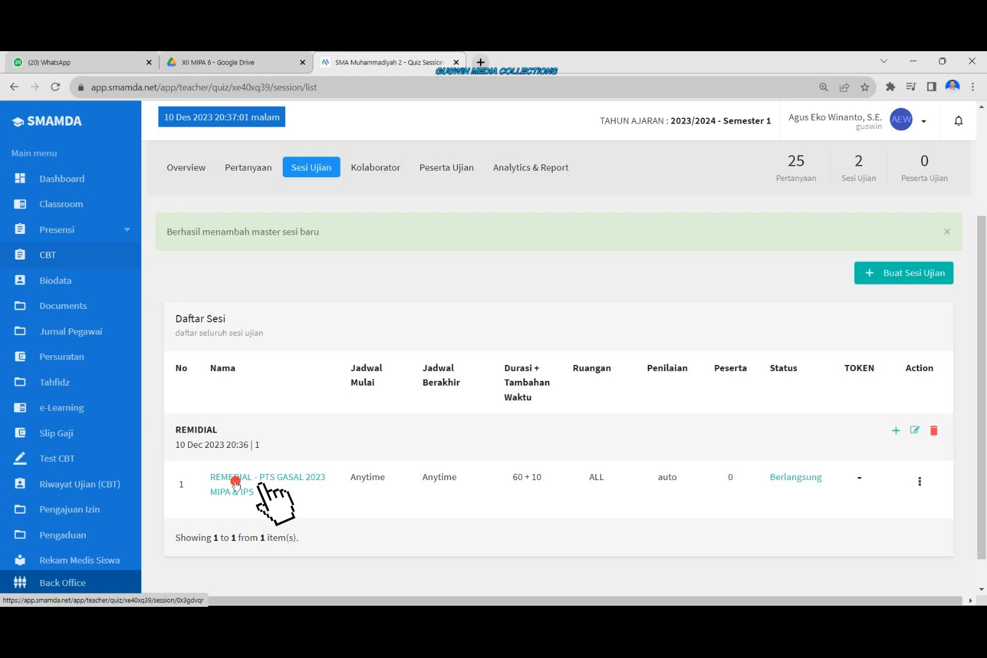
click(268, 479)
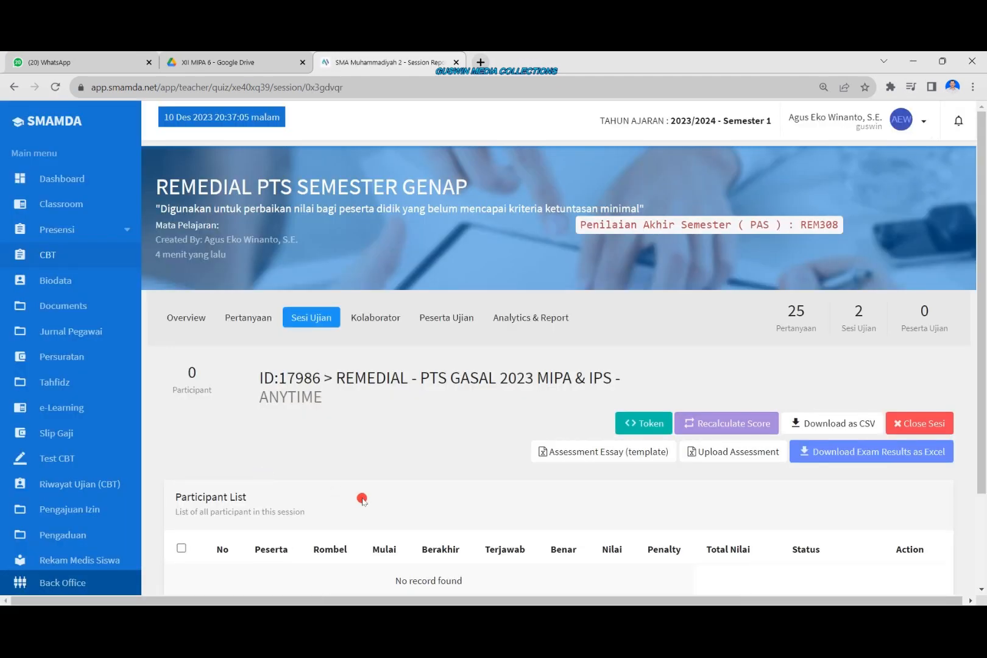
scroll(432, 501, down, 2)
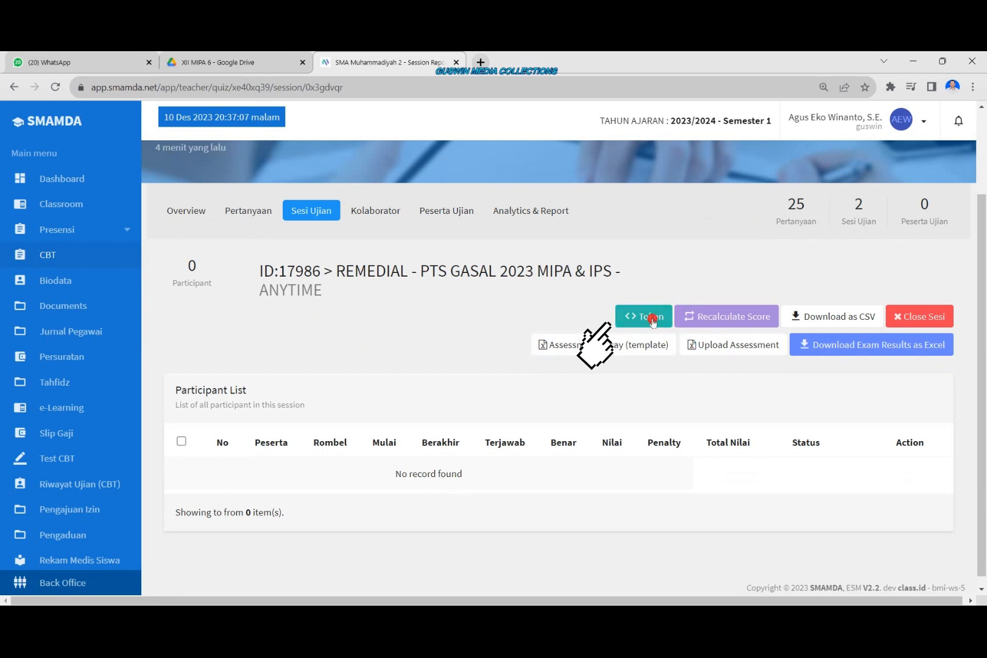
click(644, 318)
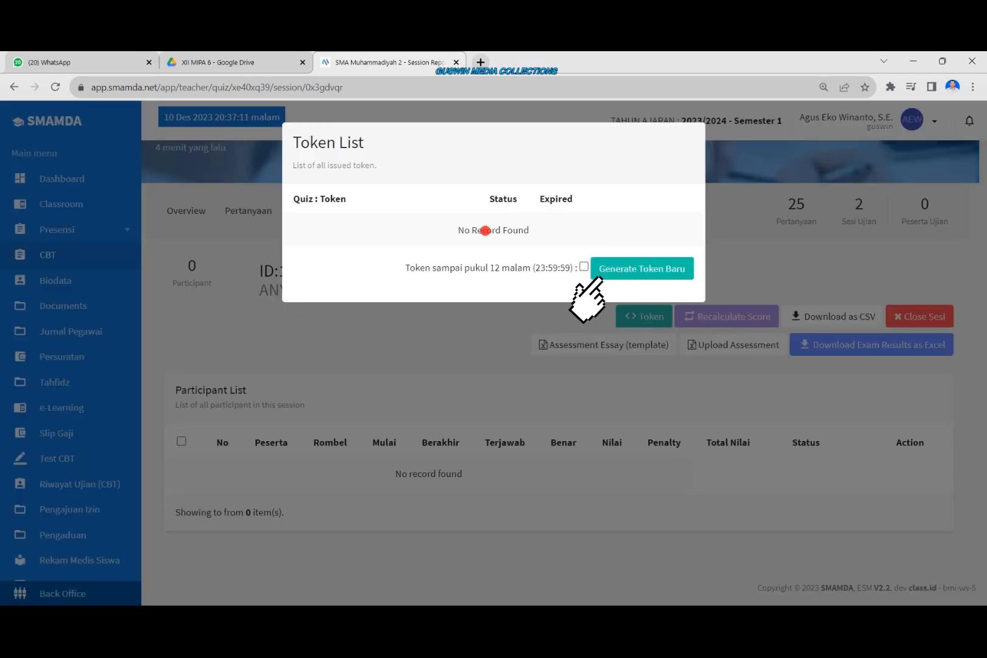
click(665, 271)
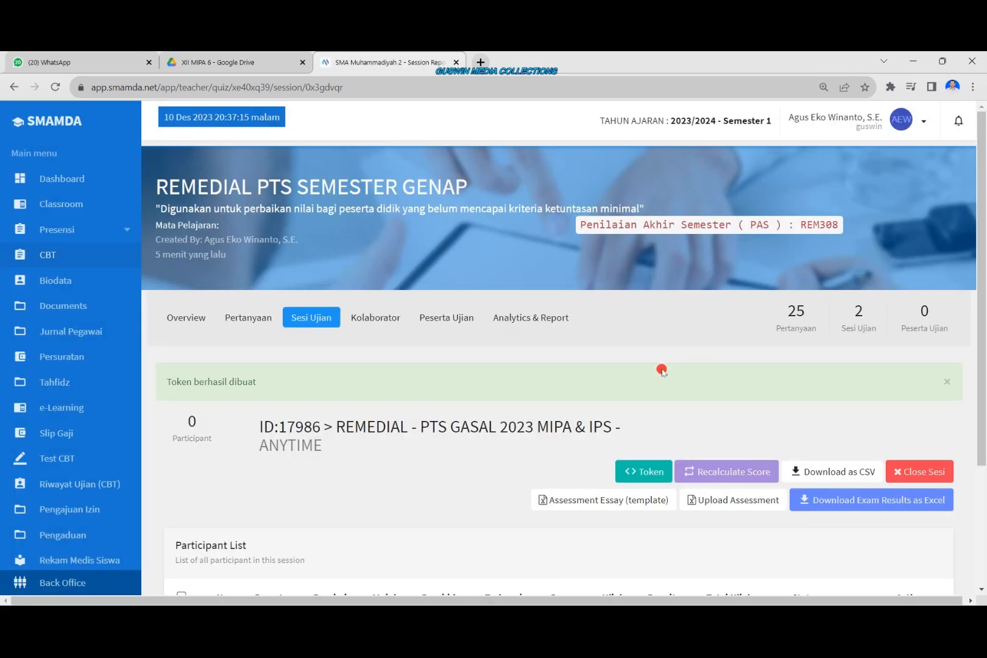
scroll(661, 370, down, 3)
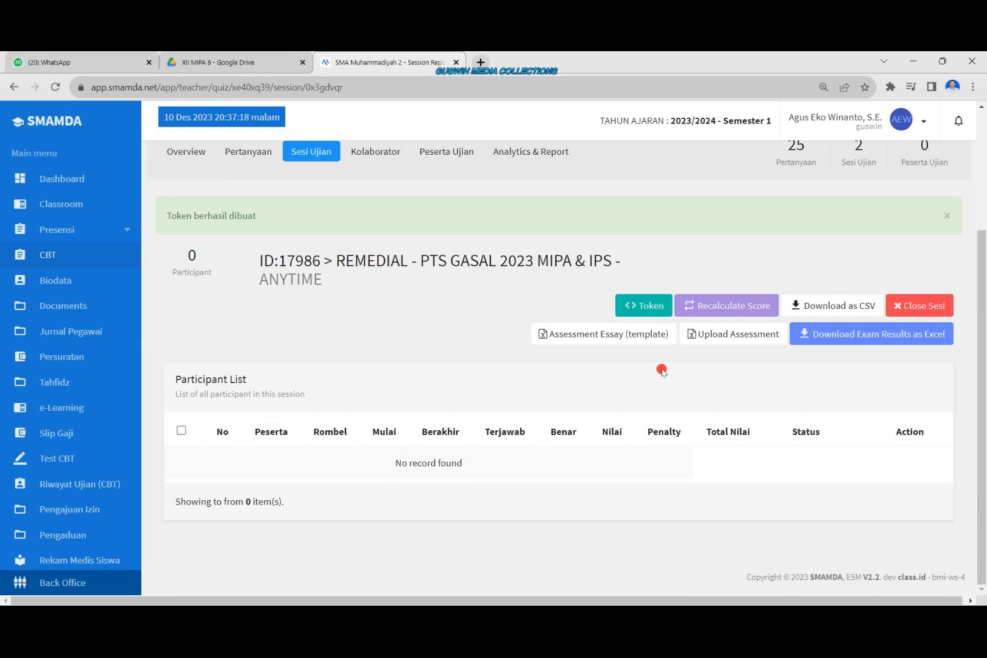